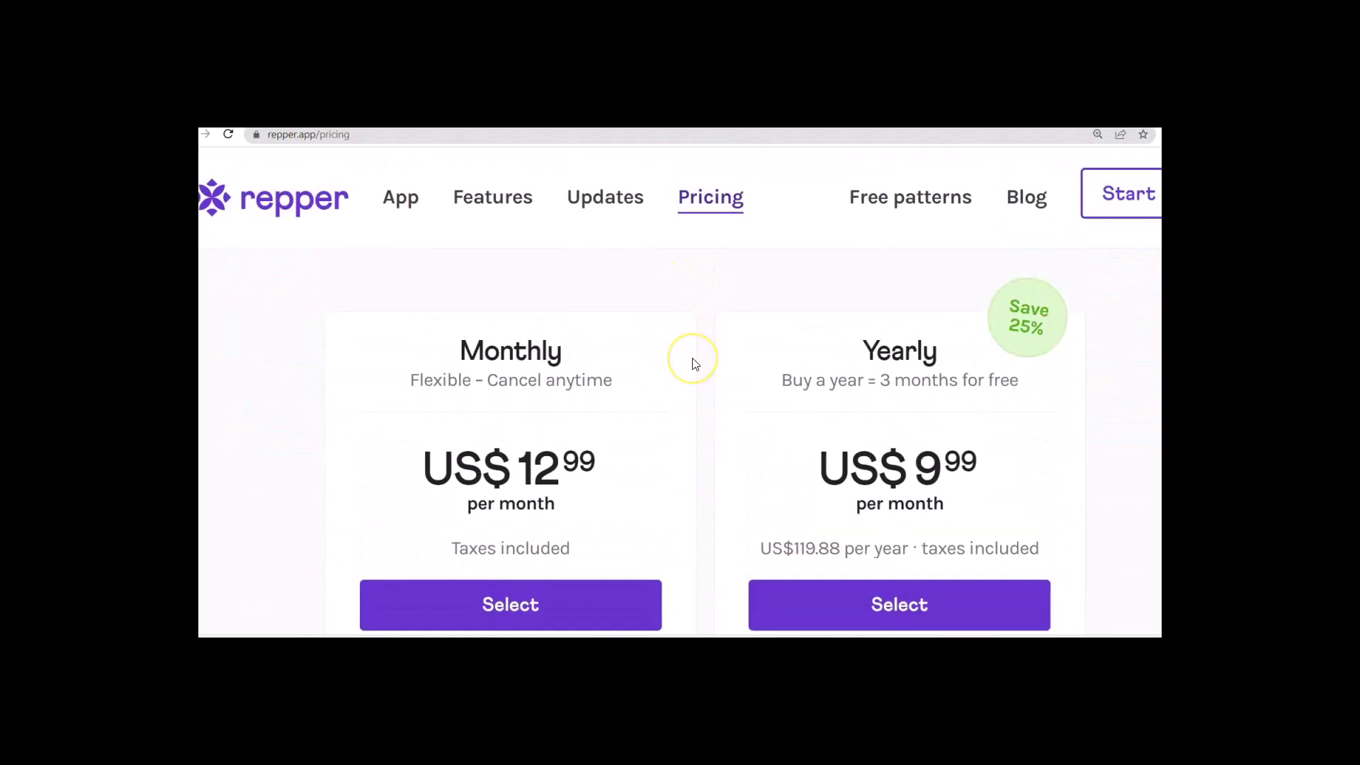
- Examine the monthly and yearly membership plans and the included features on the pricing page
scroll(691, 364, down, 2)
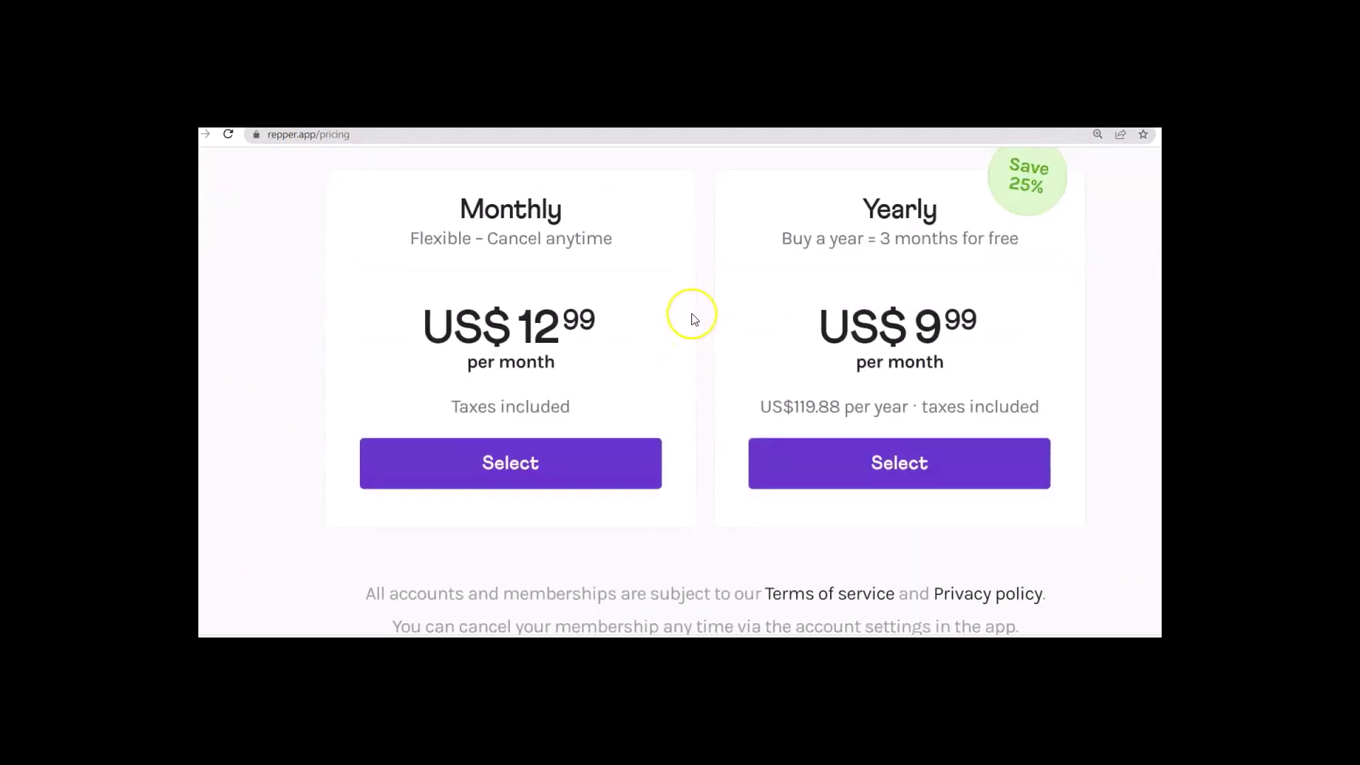
scroll(693, 265, up, 1)
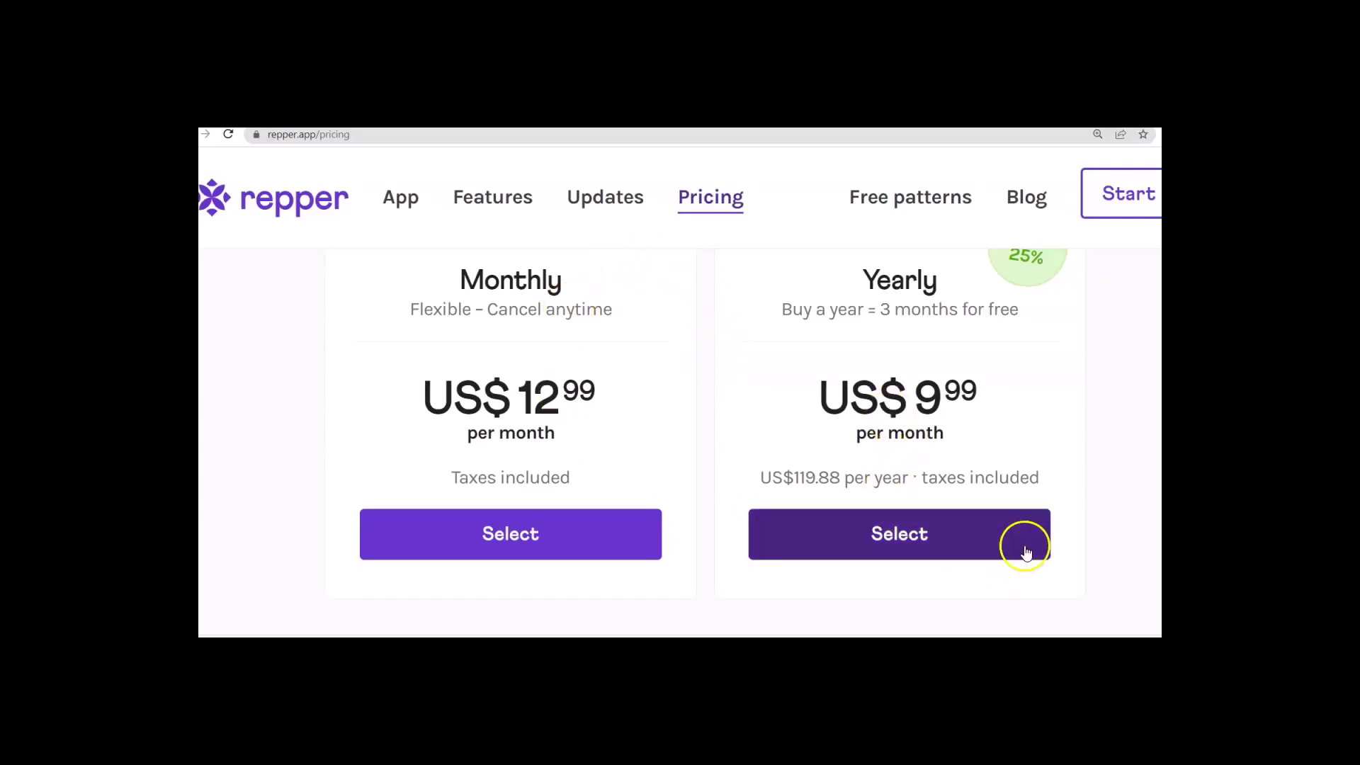
scroll(1072, 455, up, 1)
scroll(1068, 425, down, 1)
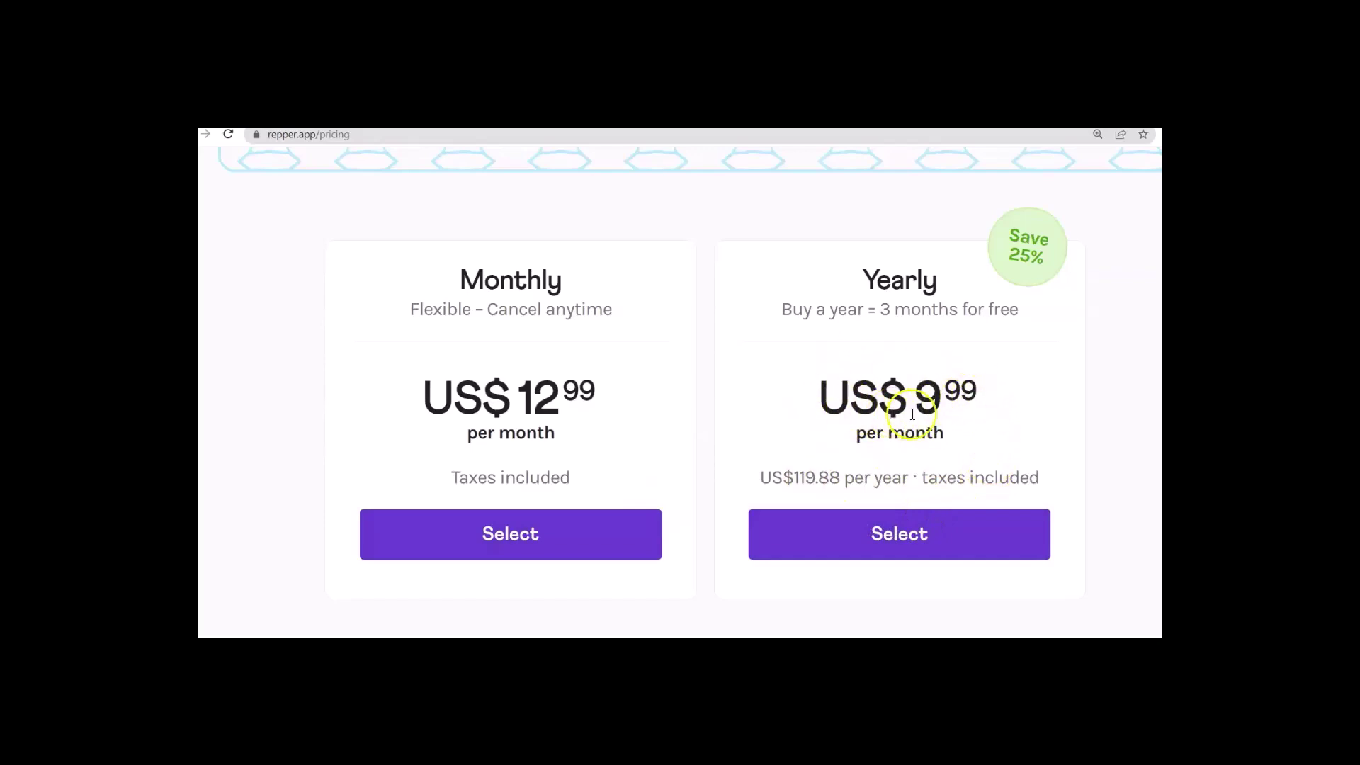
scroll(795, 363, up, 2)
scroll(795, 363, up, 2)
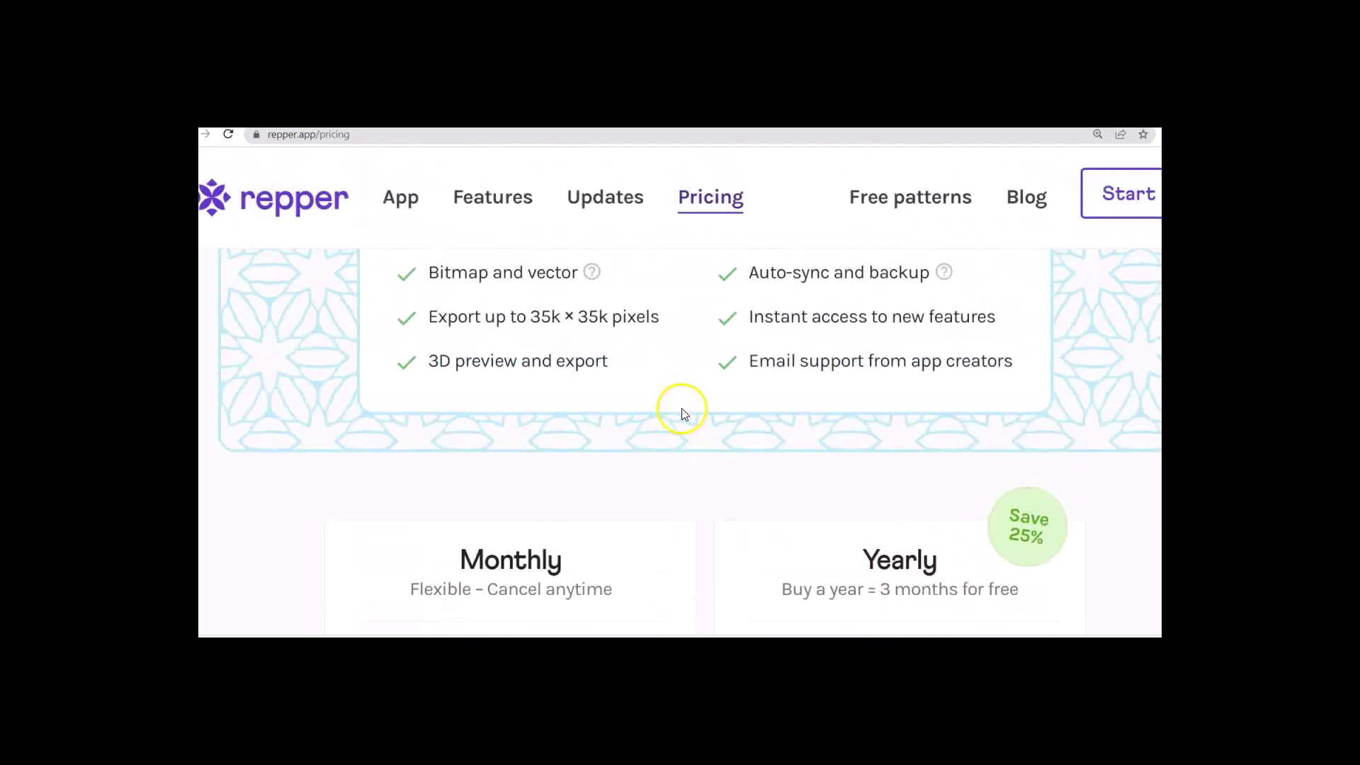
scroll(677, 435, down, 4)
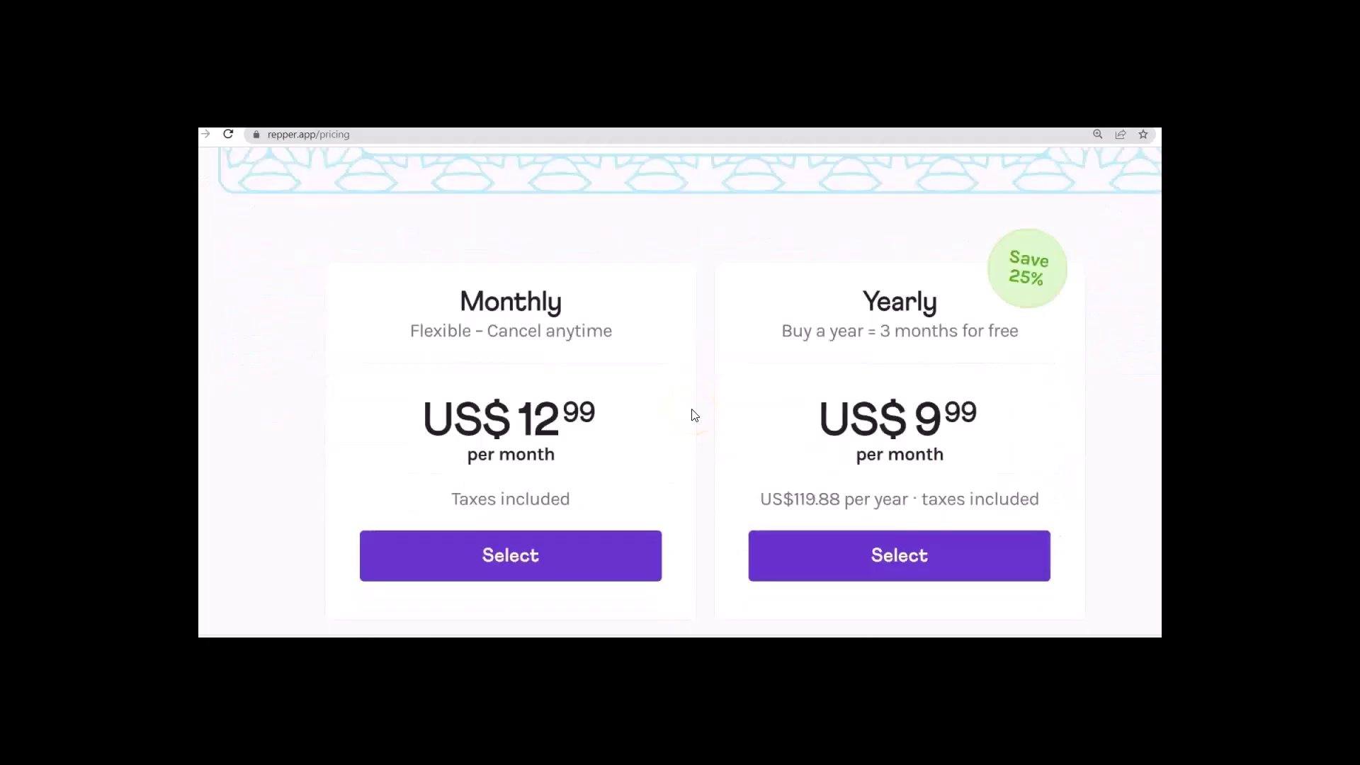
scroll(700, 446, up, 1)
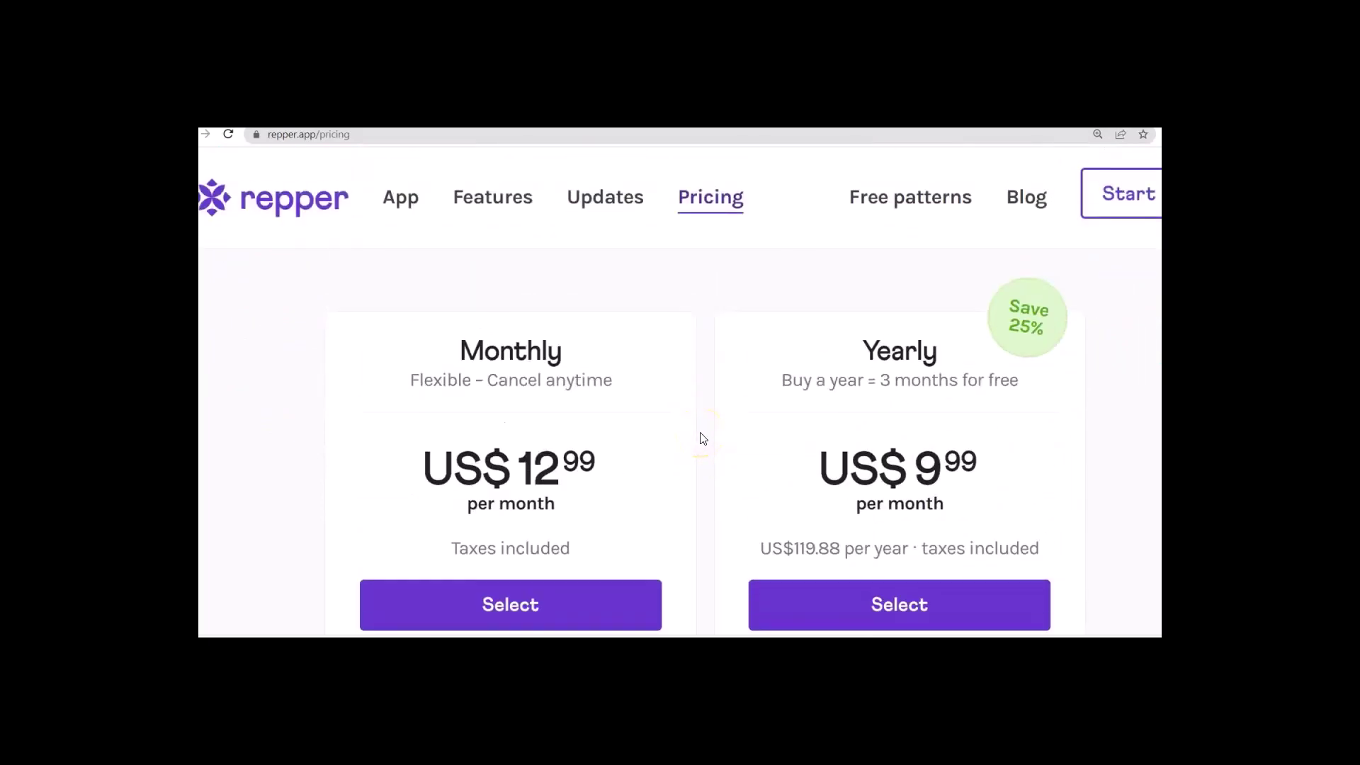
scroll(720, 356, up, 1)
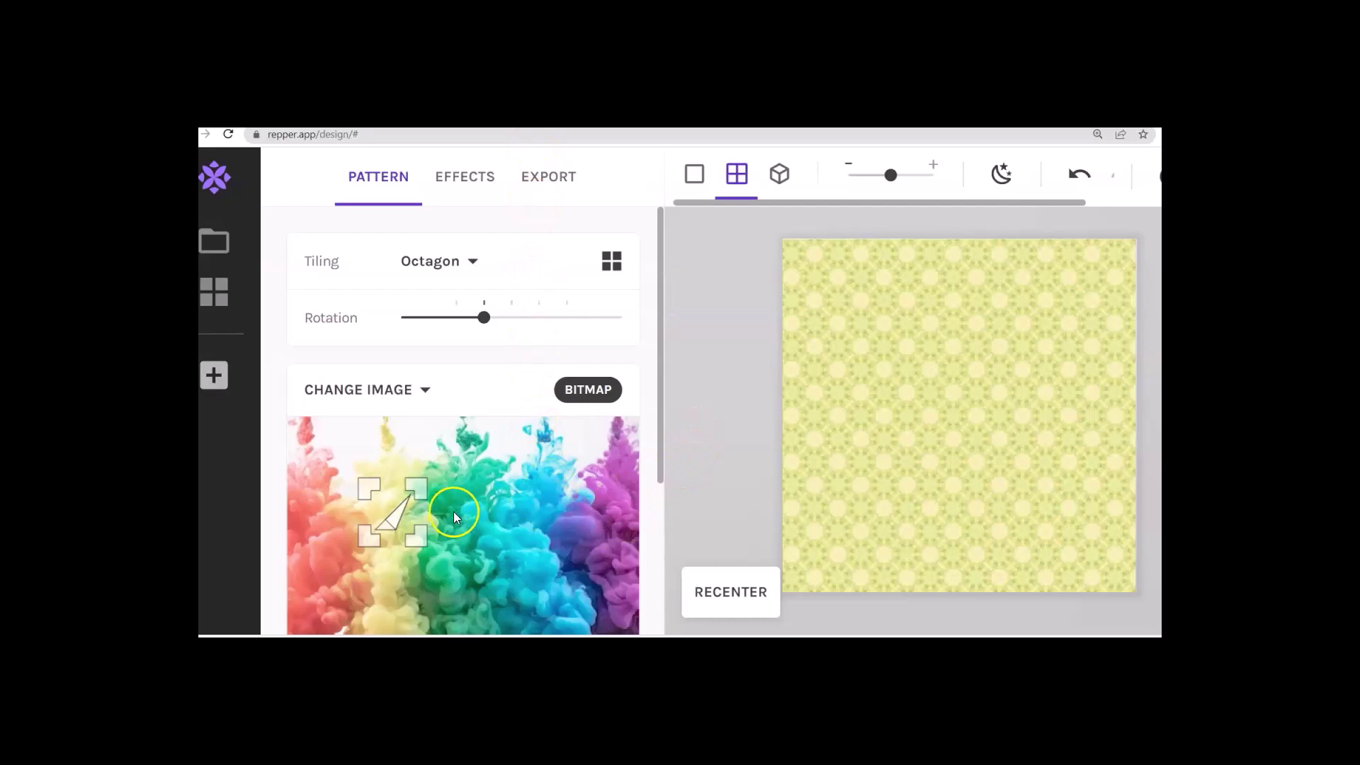
- Move the pattern's image selection up onto the green smoke and set the tiling to Arabesque
drag(395, 515, 425, 478)
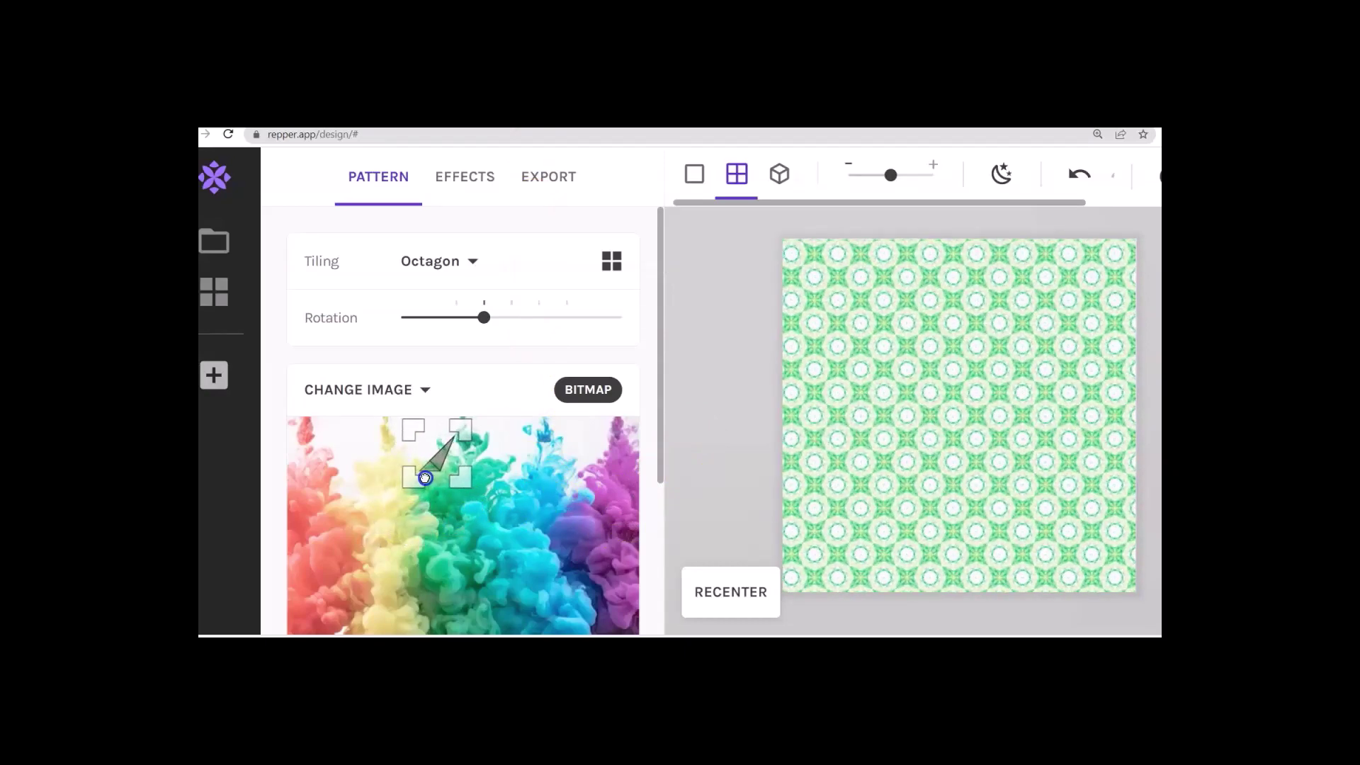
click(472, 260)
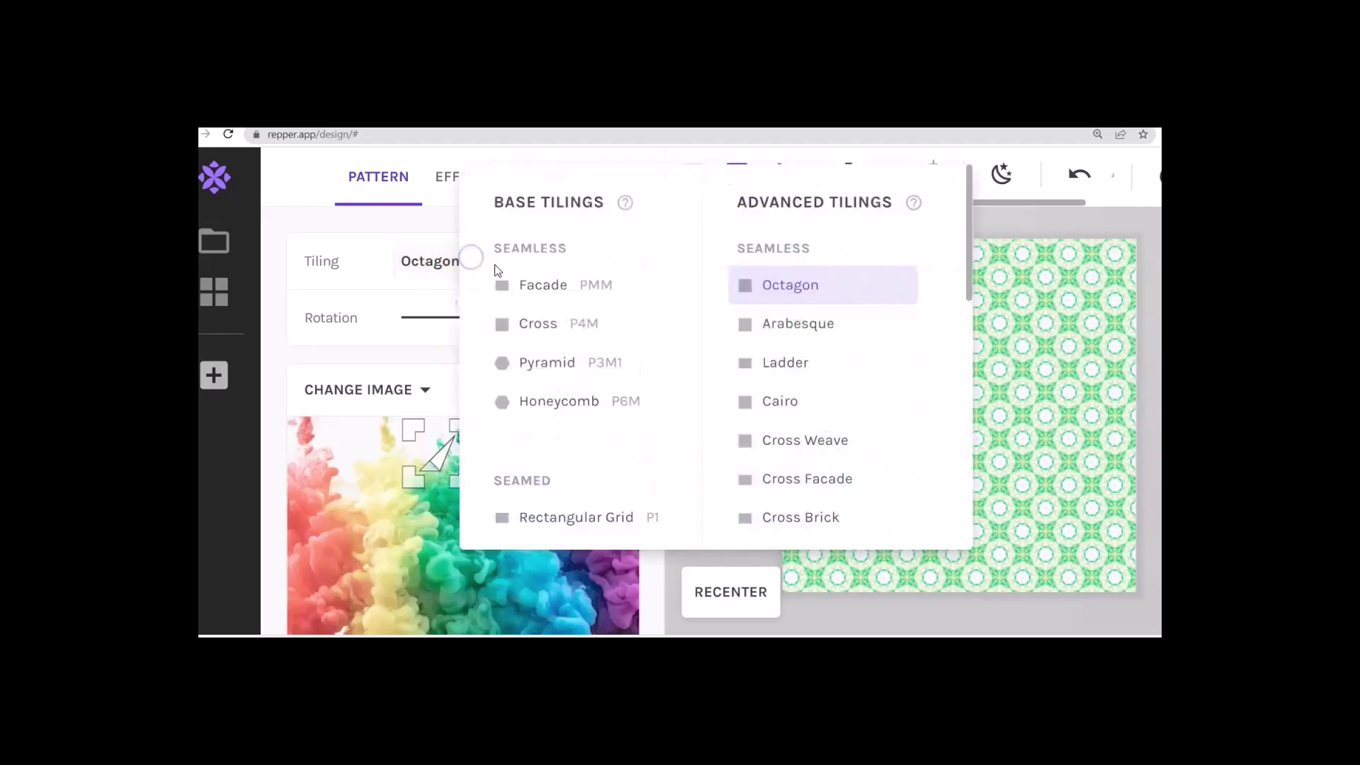
click(825, 330)
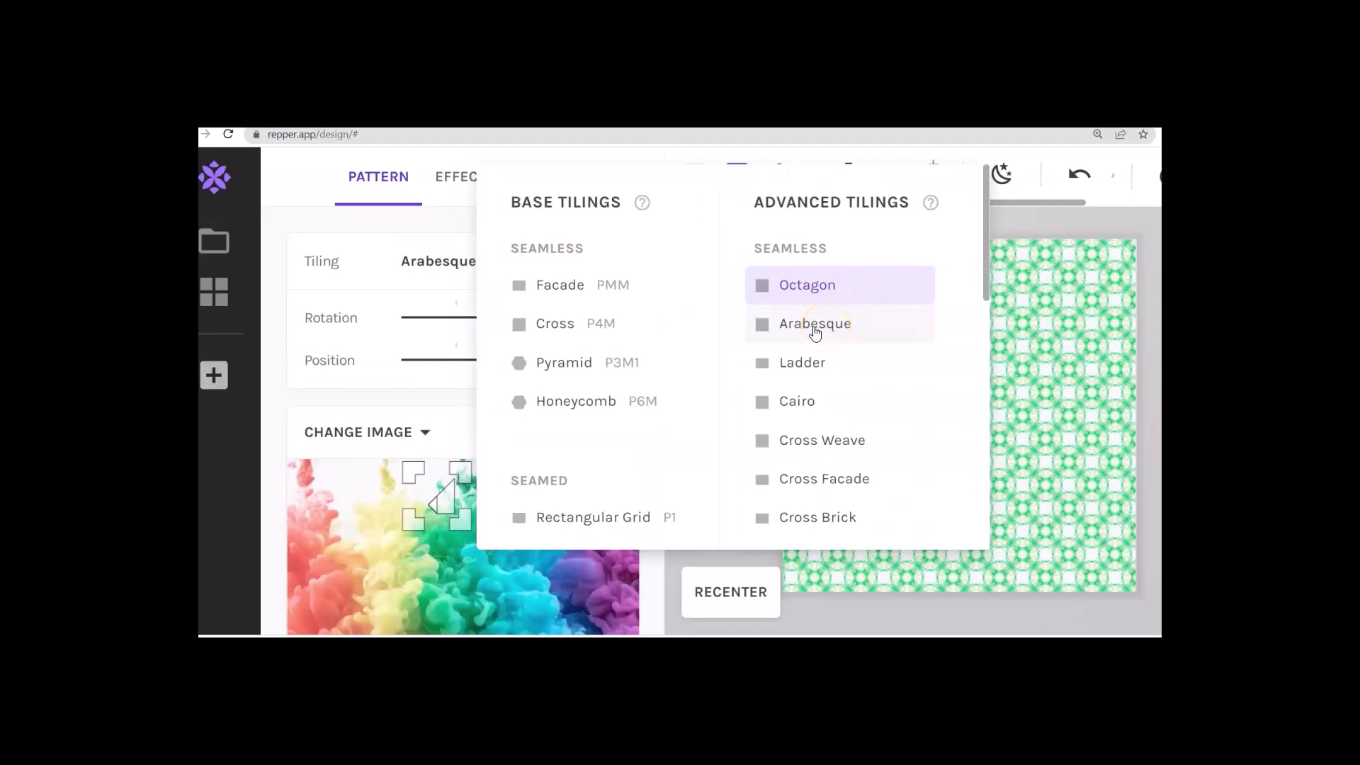
click(814, 331)
click(786, 333)
click(442, 502)
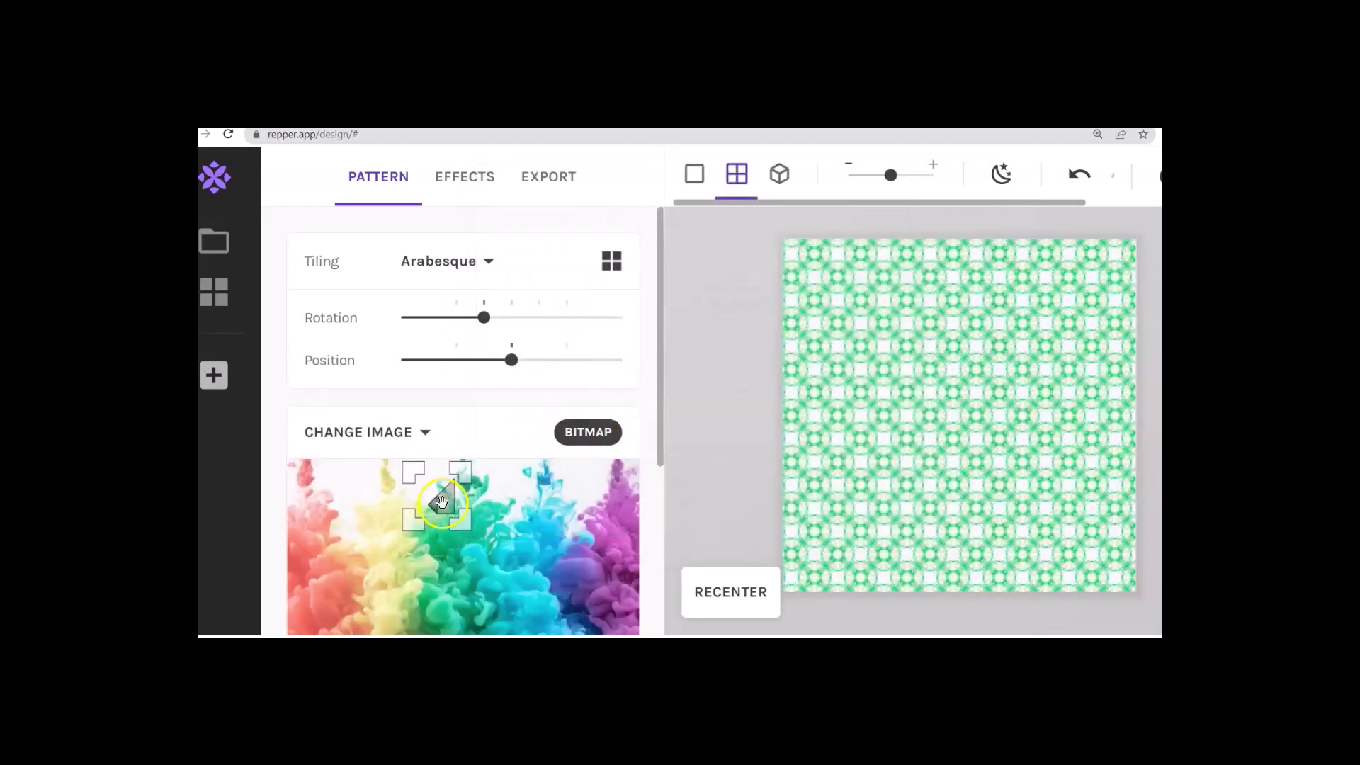
- Try the image selection over the blue smoke, followed by the boundary between the yellow and green smoke
drag(442, 502, 512, 489)
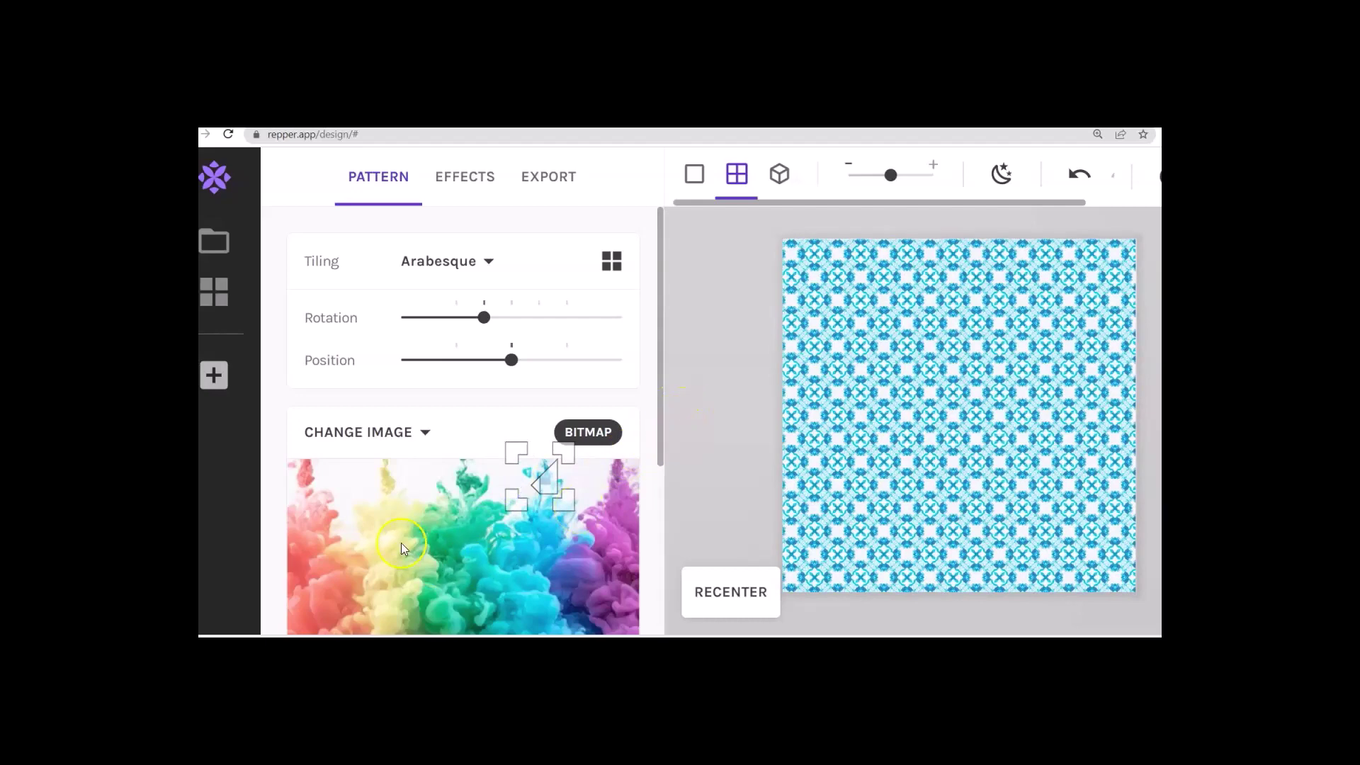
scroll(496, 545, down, 2)
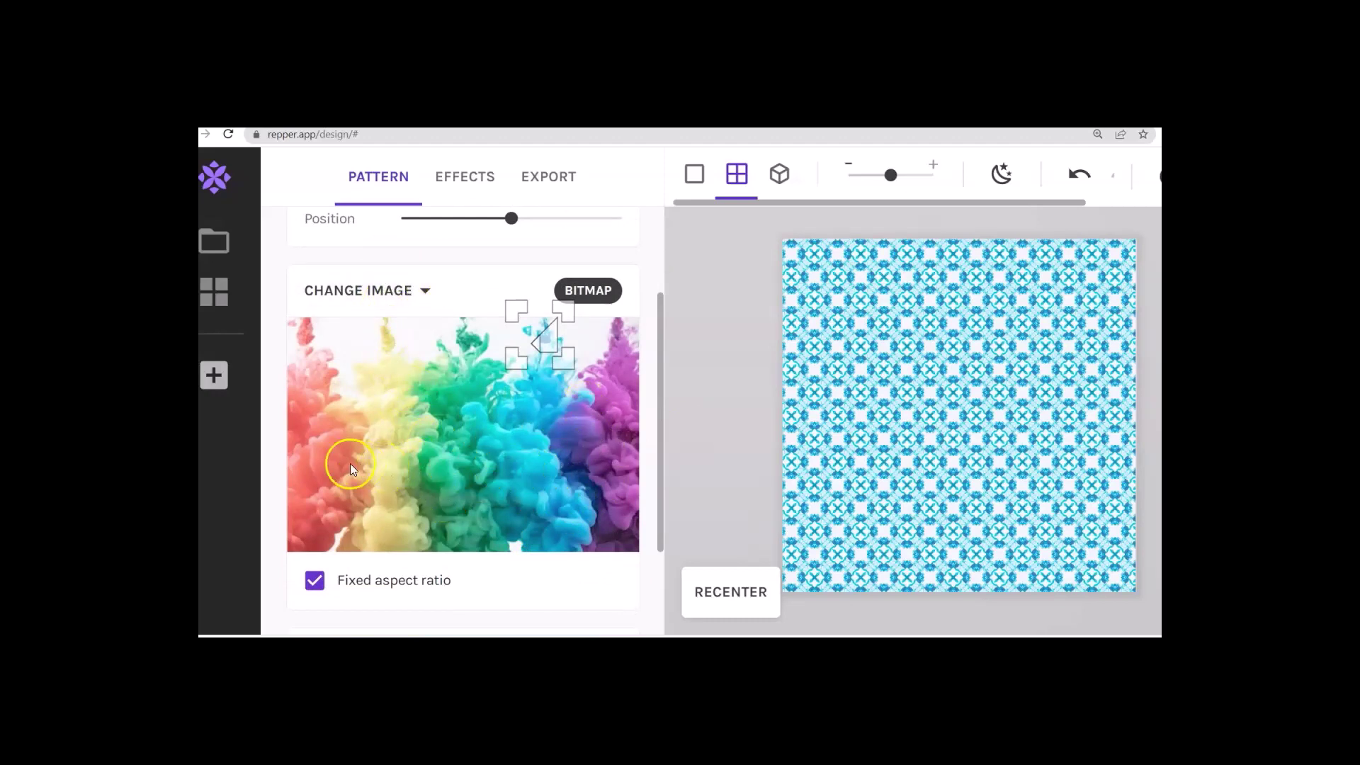
drag(542, 336, 456, 379)
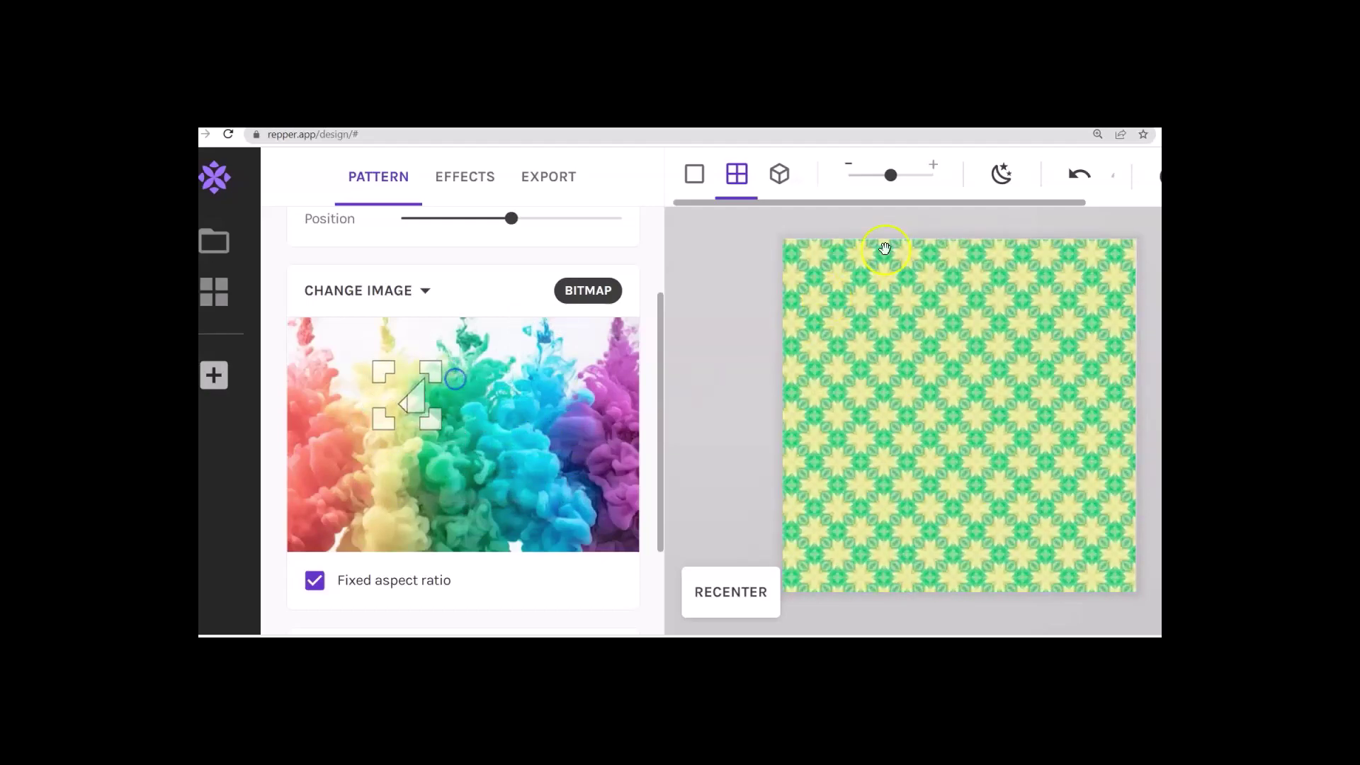
click(1001, 177)
click(1001, 177)
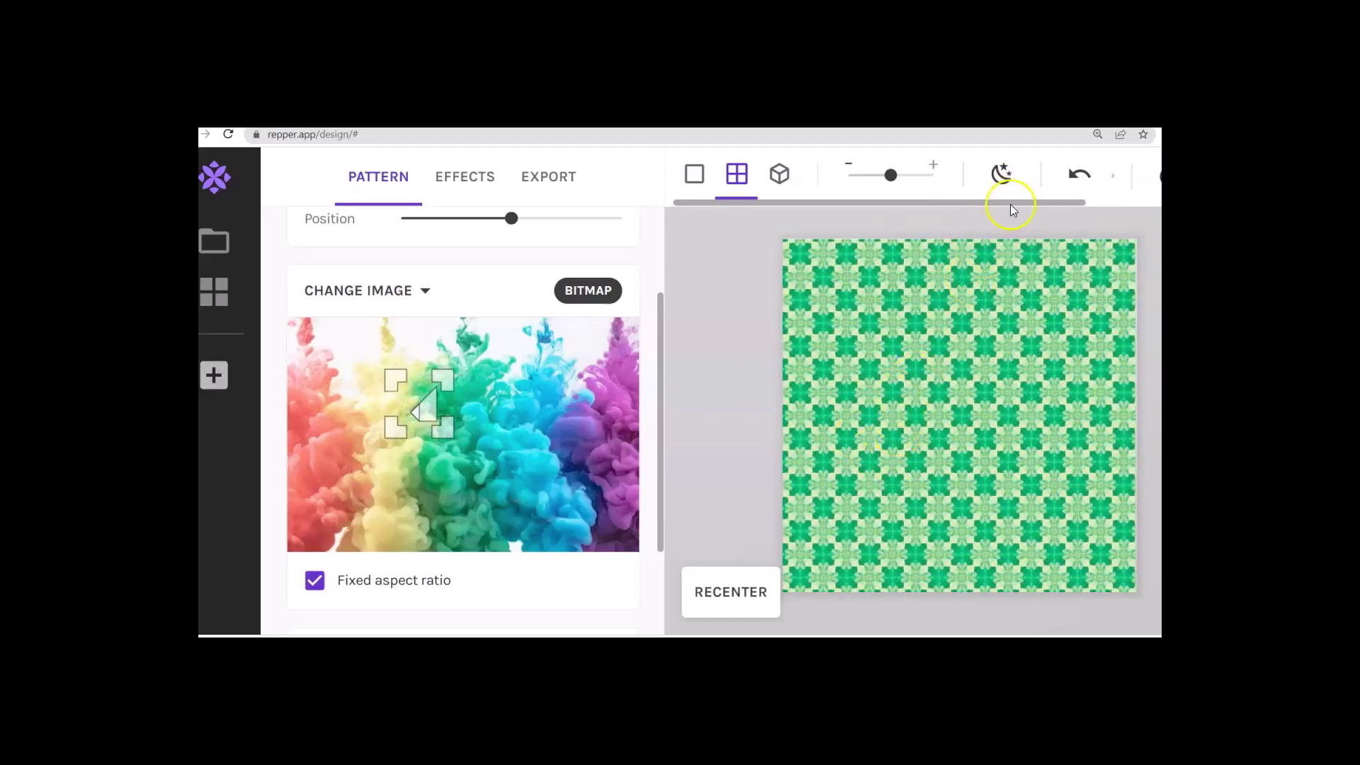
- Open the export settings and review the repeat, size, unit and DPI options
click(575, 181)
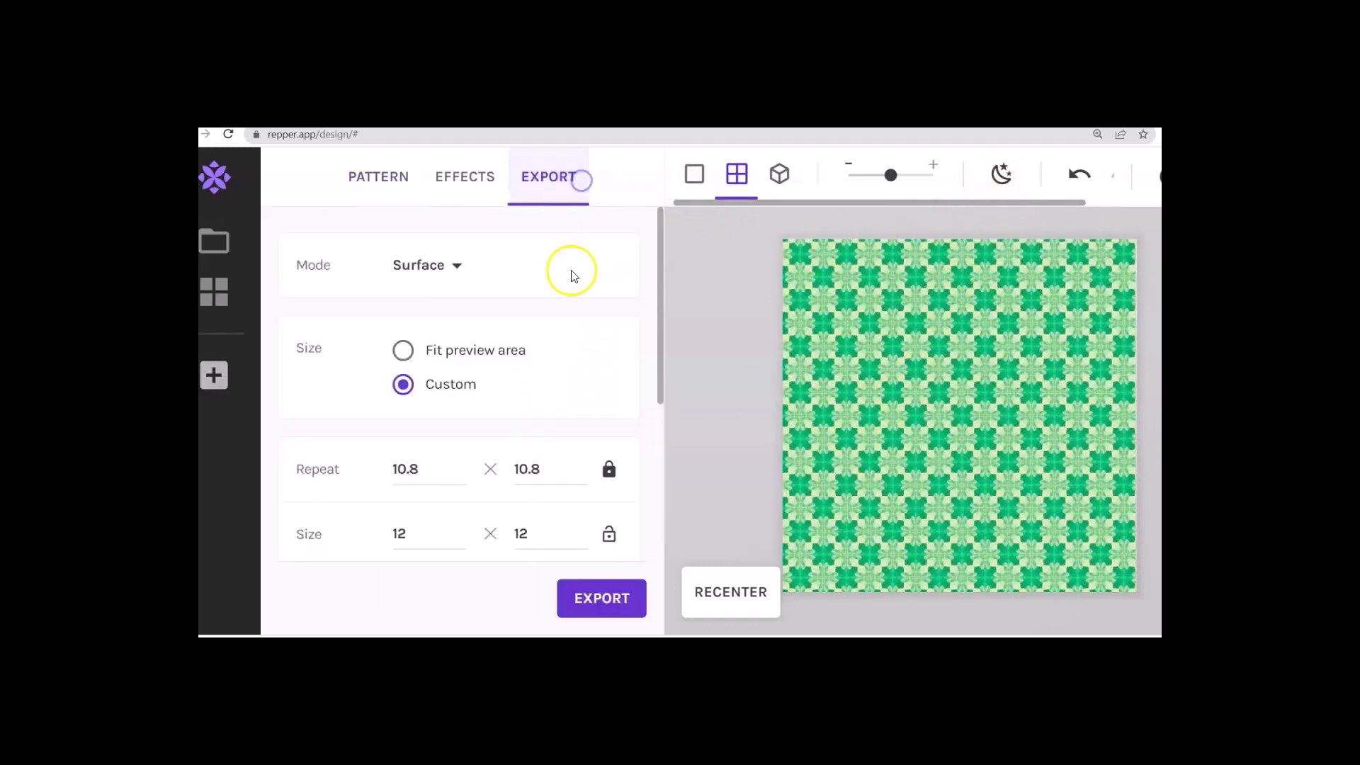
scroll(507, 486, down, 1)
scroll(507, 484, down, 1)
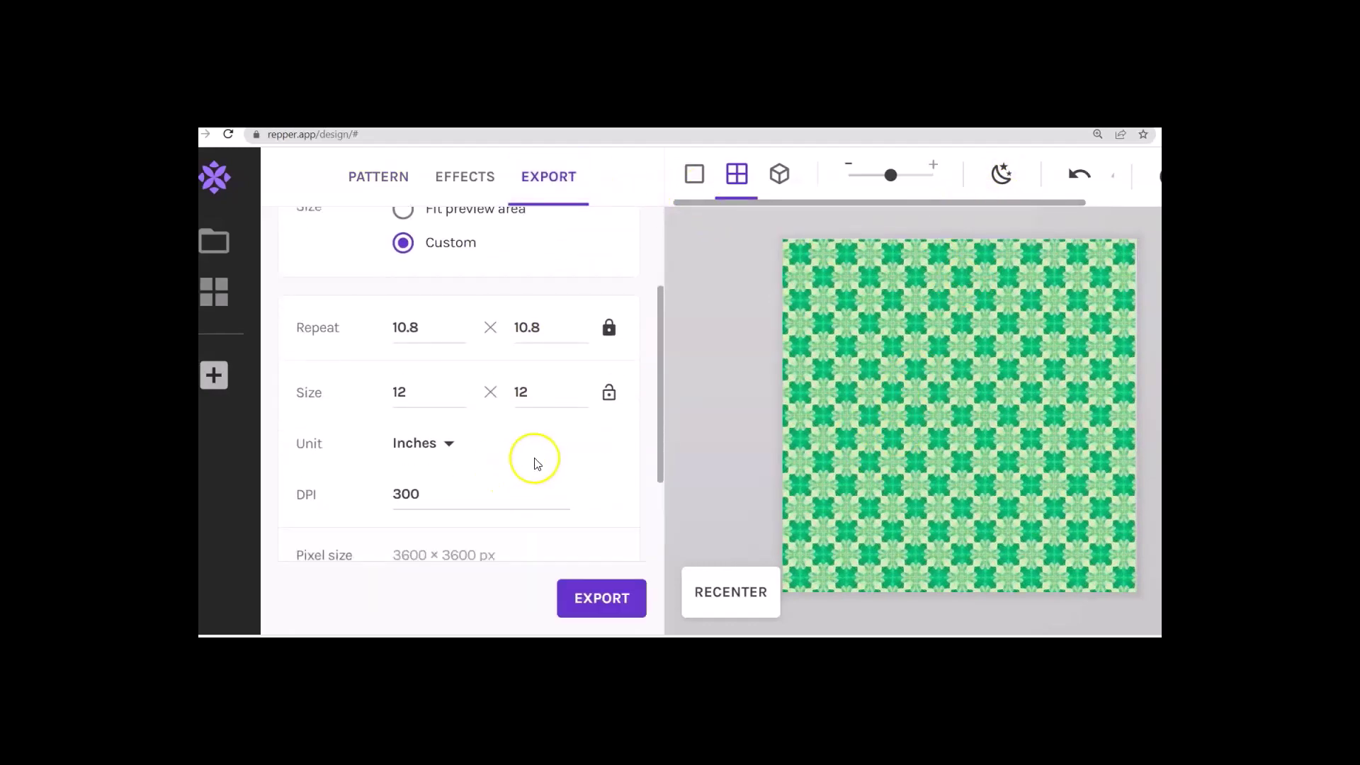
scroll(567, 457, down, 1)
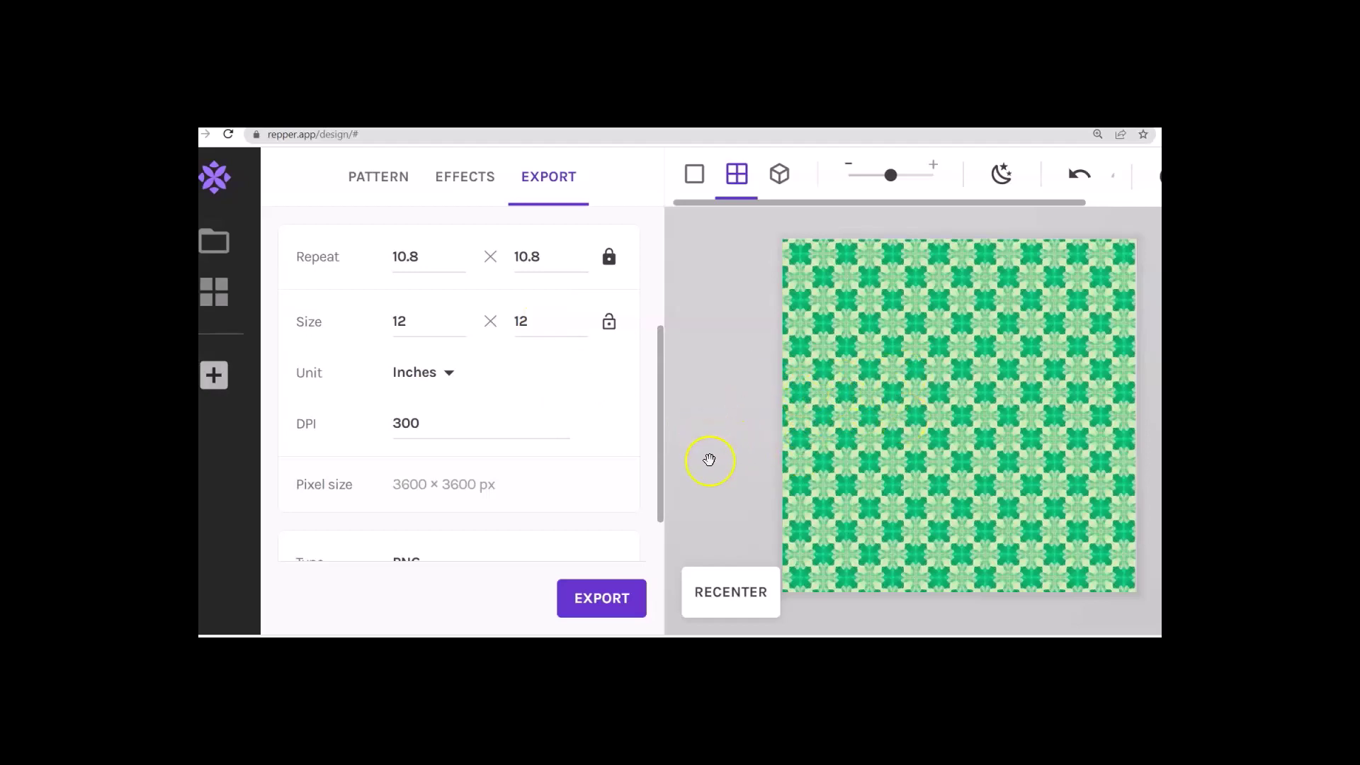
click(742, 599)
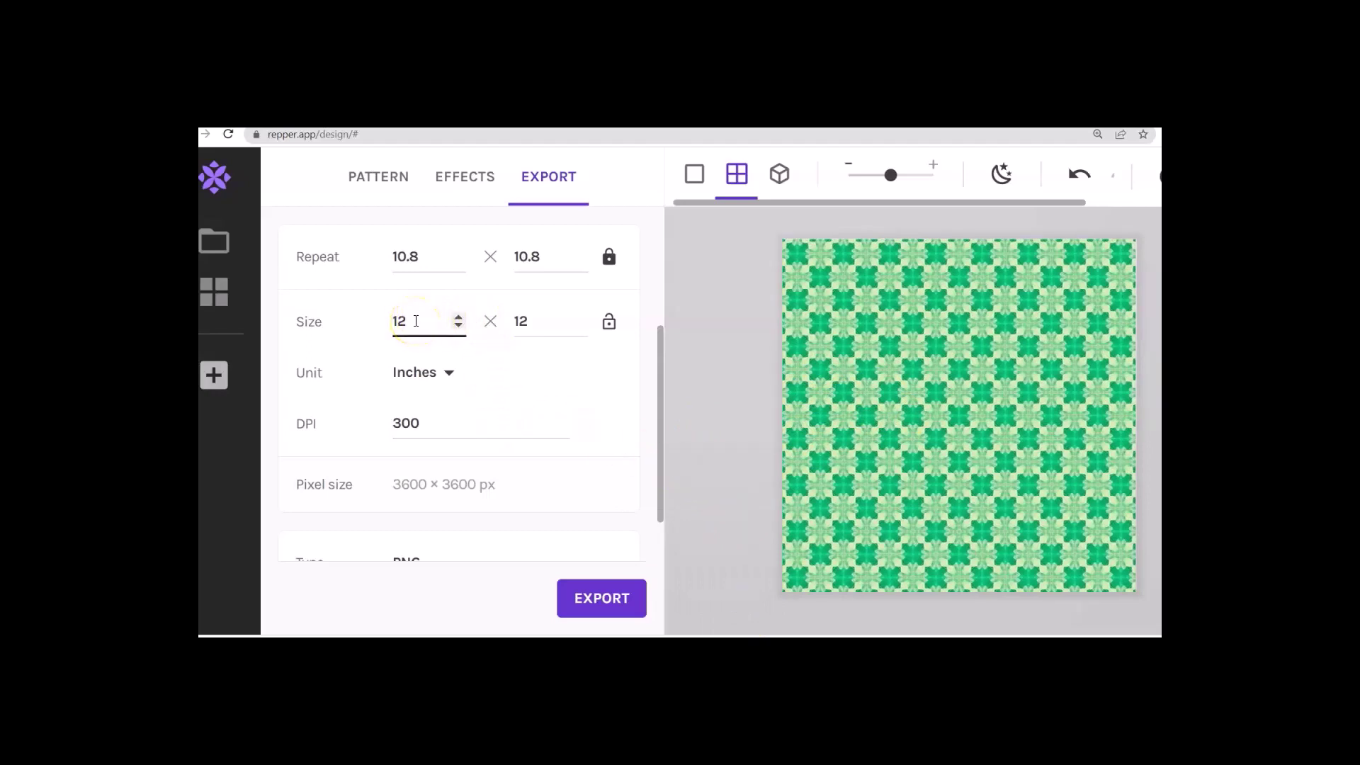
- Set the custom export size to 8.5 by 11 inches
click(458, 326)
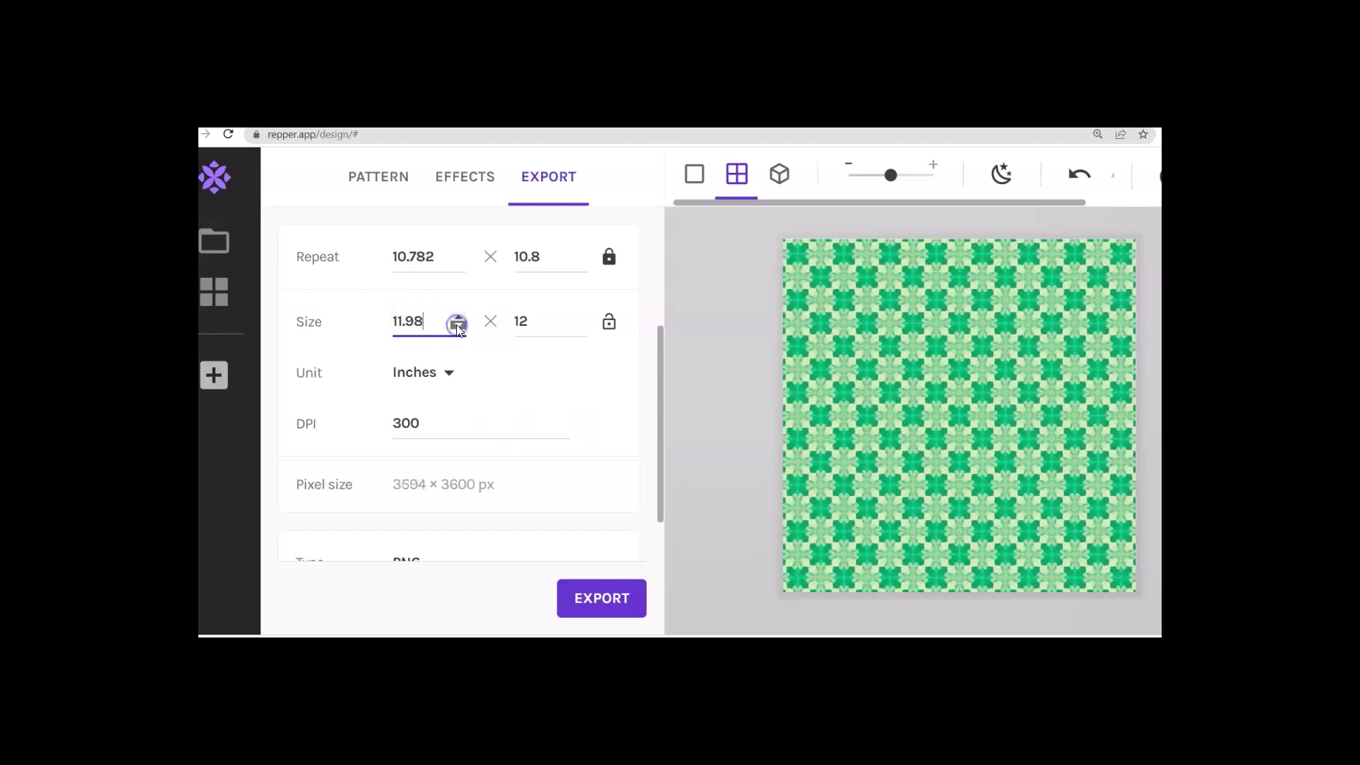
click(458, 326)
drag(439, 322, 380, 320)
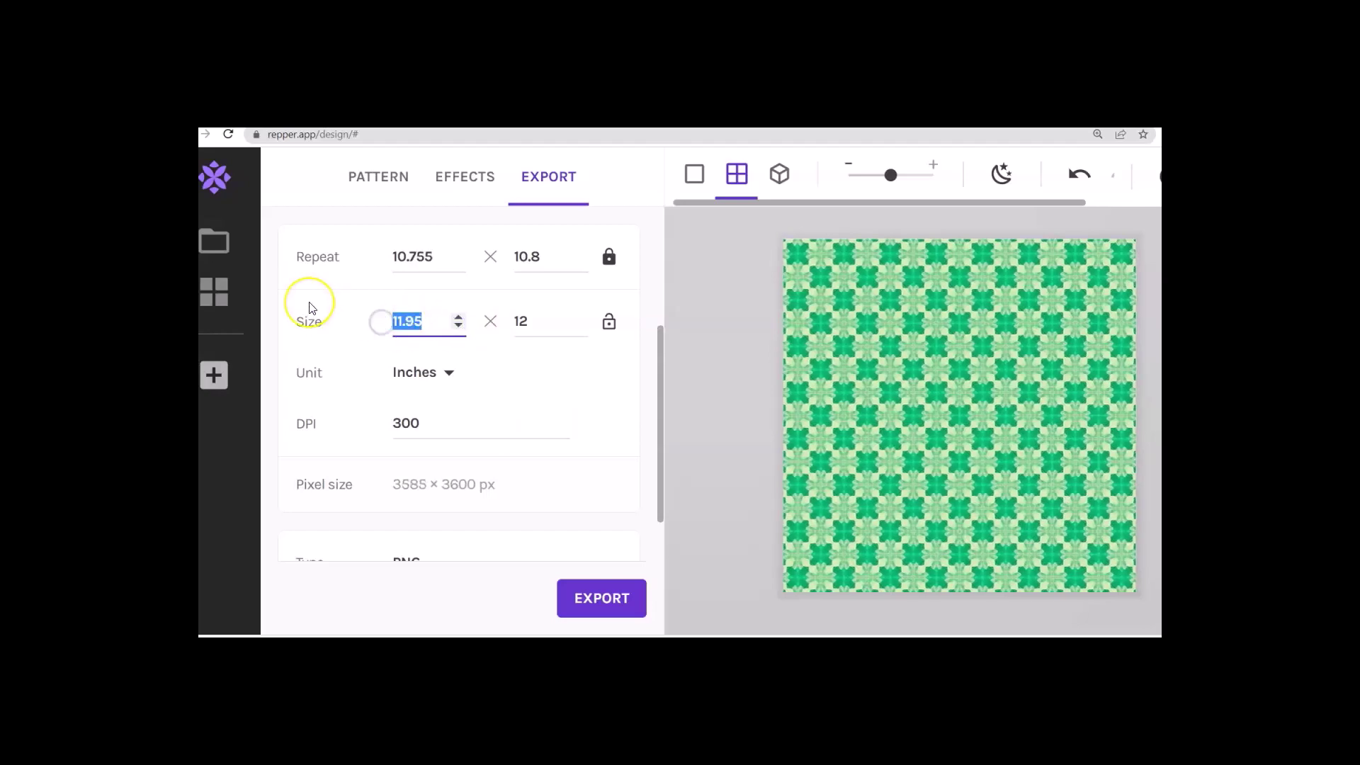
text(8)
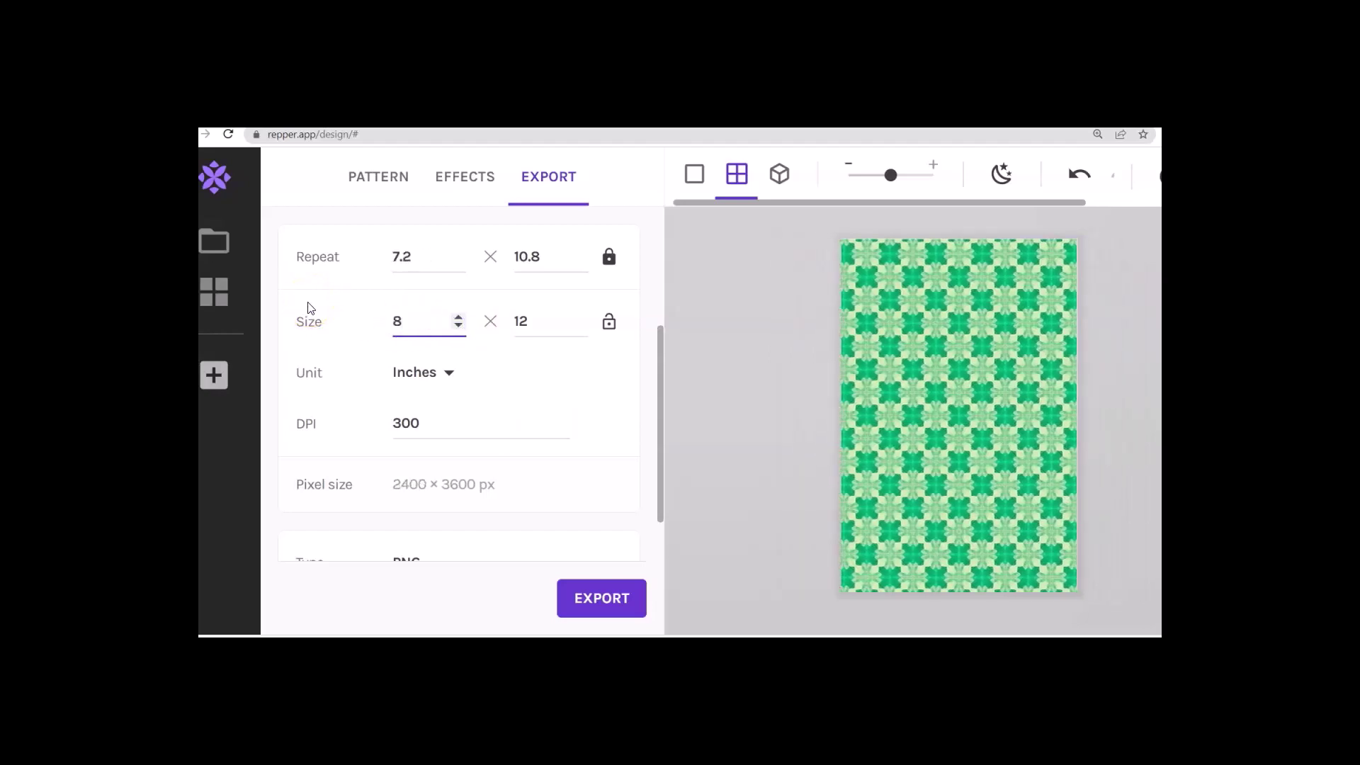
text(.5)
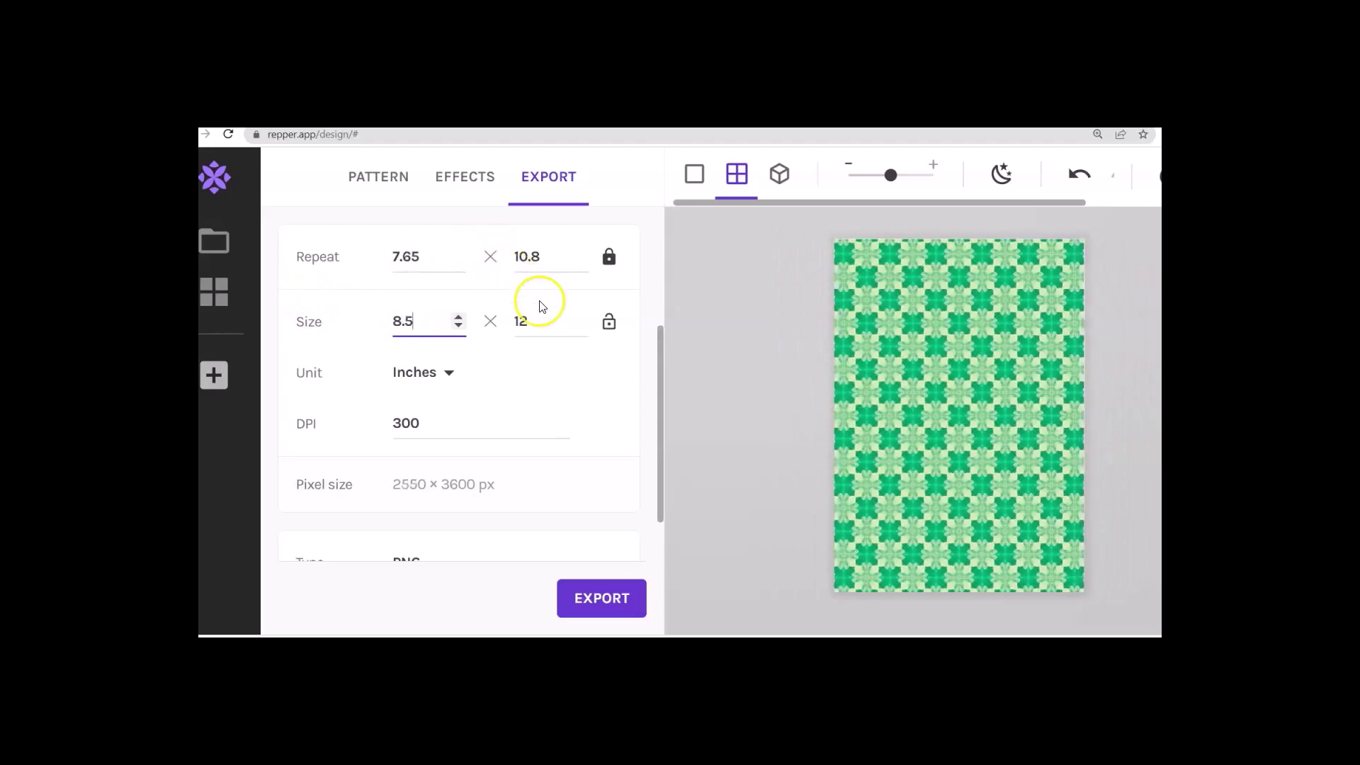
drag(540, 304, 484, 325)
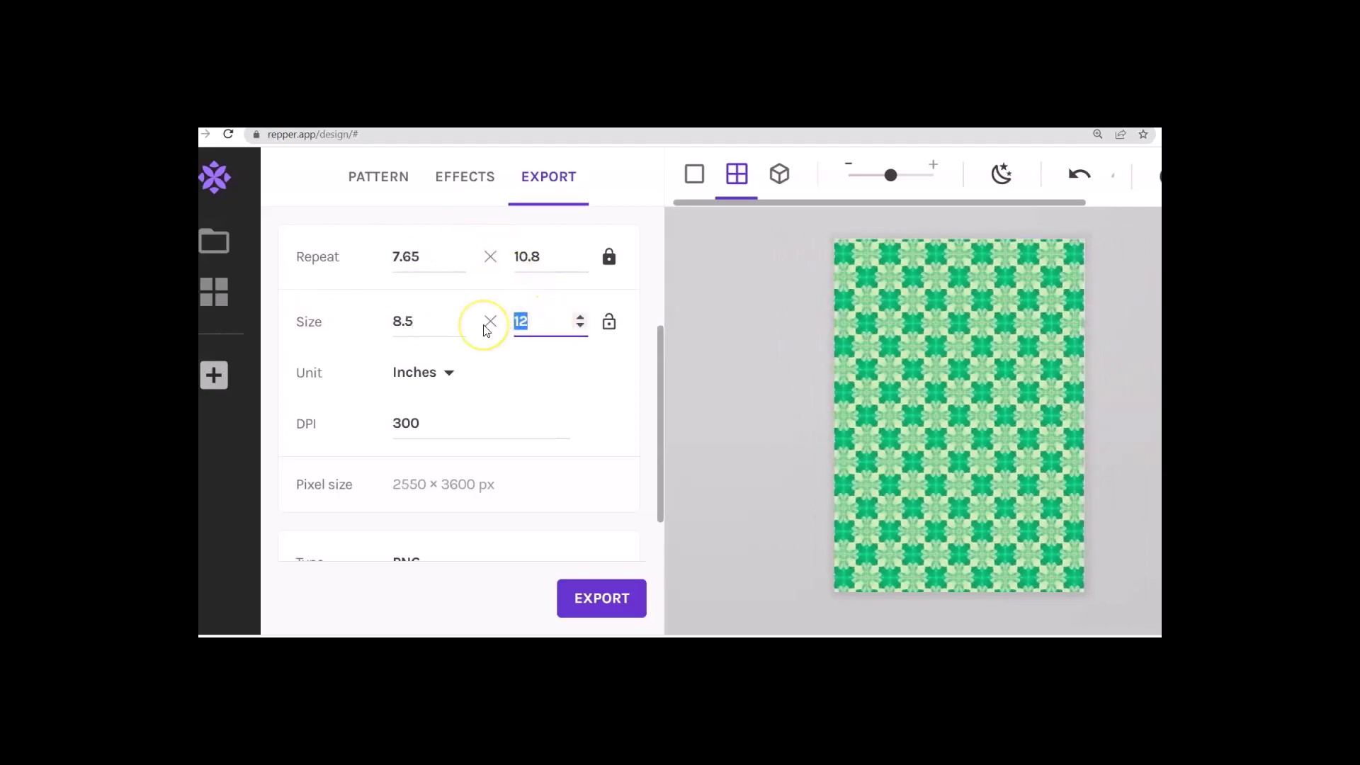
text(11)
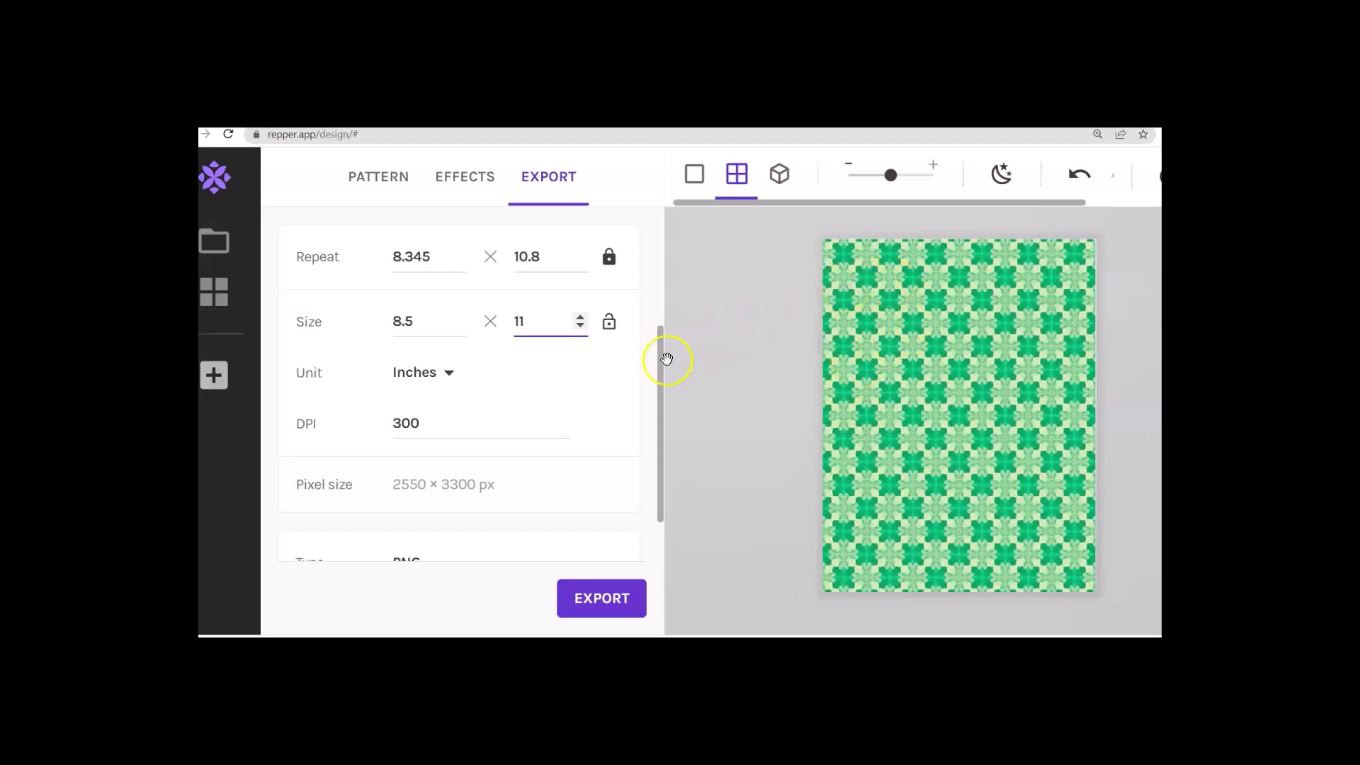
- Return to the pattern settings and move the image selection between the green and blue smoke
drag(661, 367, 671, 244)
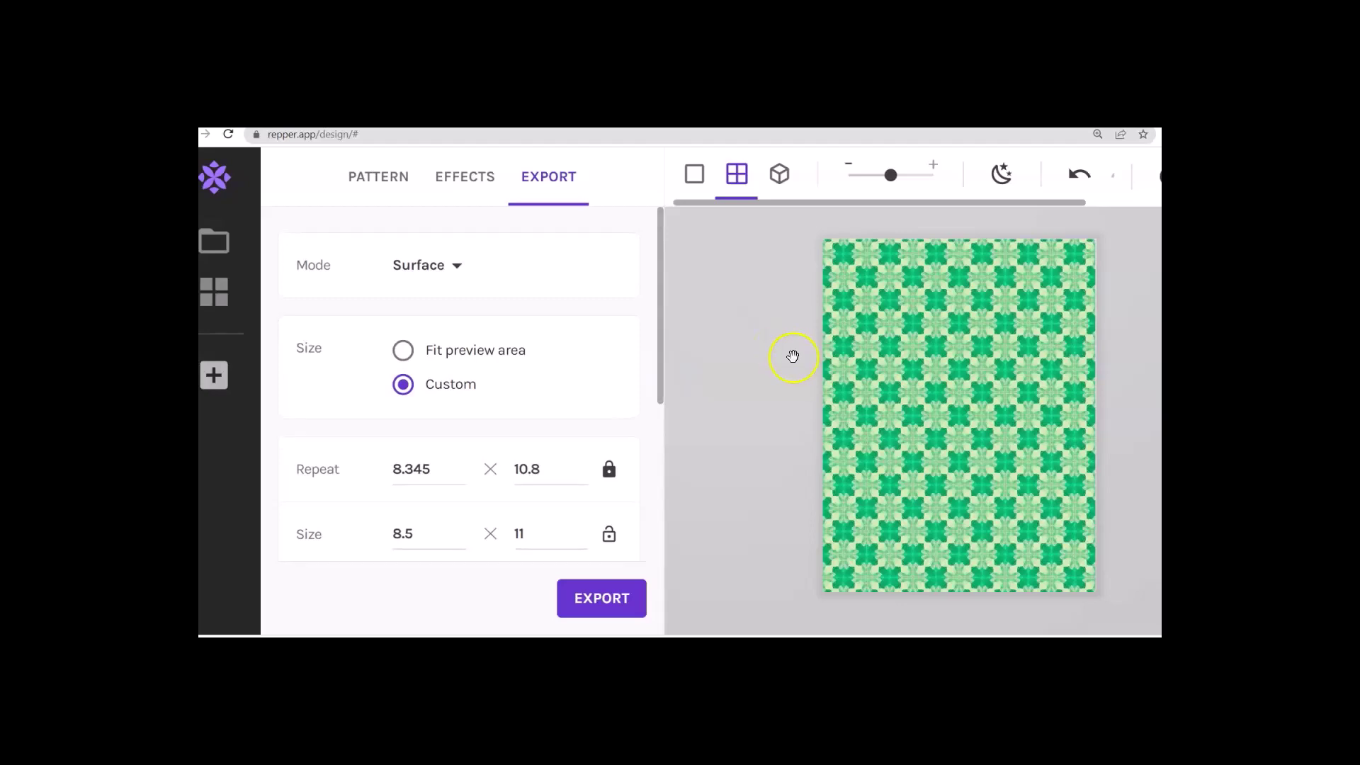
click(378, 176)
mouse_move(438, 557)
mouse_down()
mouse_move(428, 551)
mouse_move(471, 545)
mouse_move(483, 526)
mouse_up()
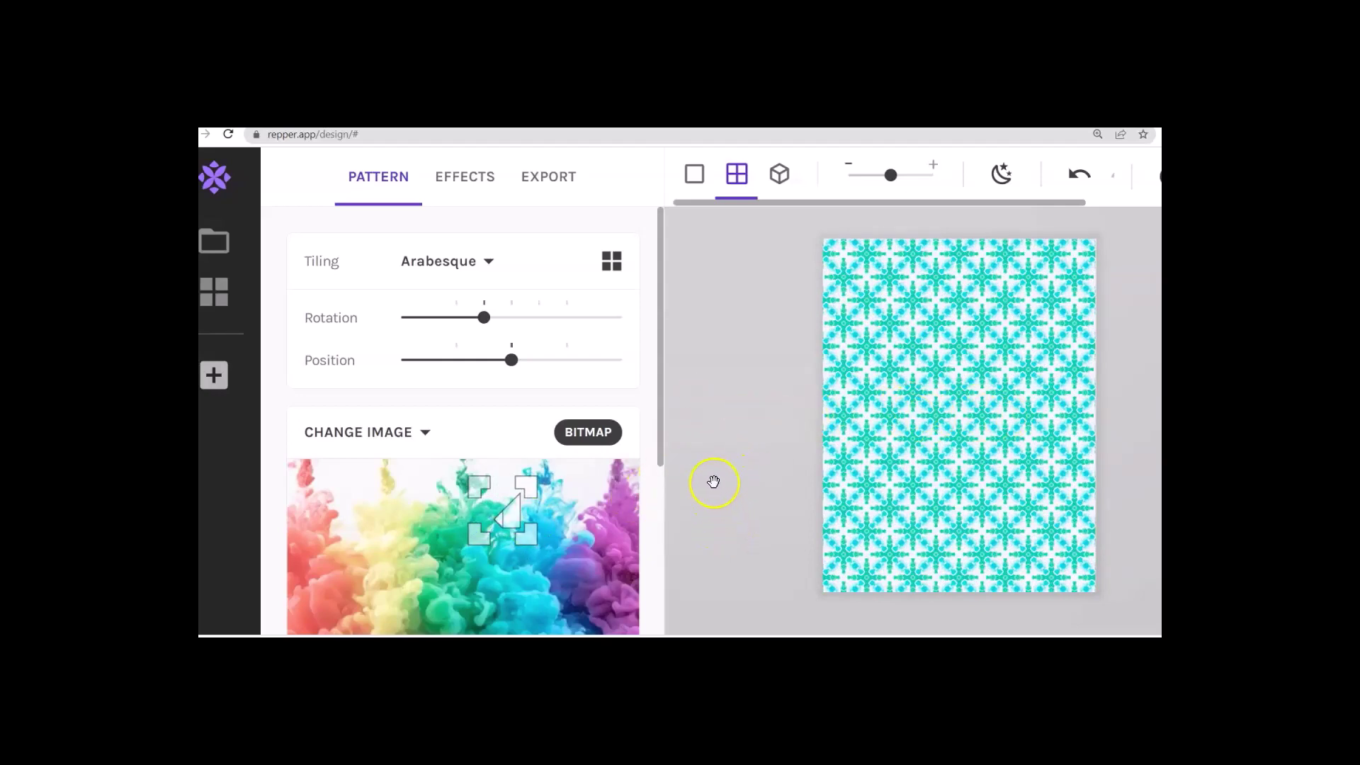
- Set the custom export size of the surface pattern to 12 by 12 inches
click(556, 175)
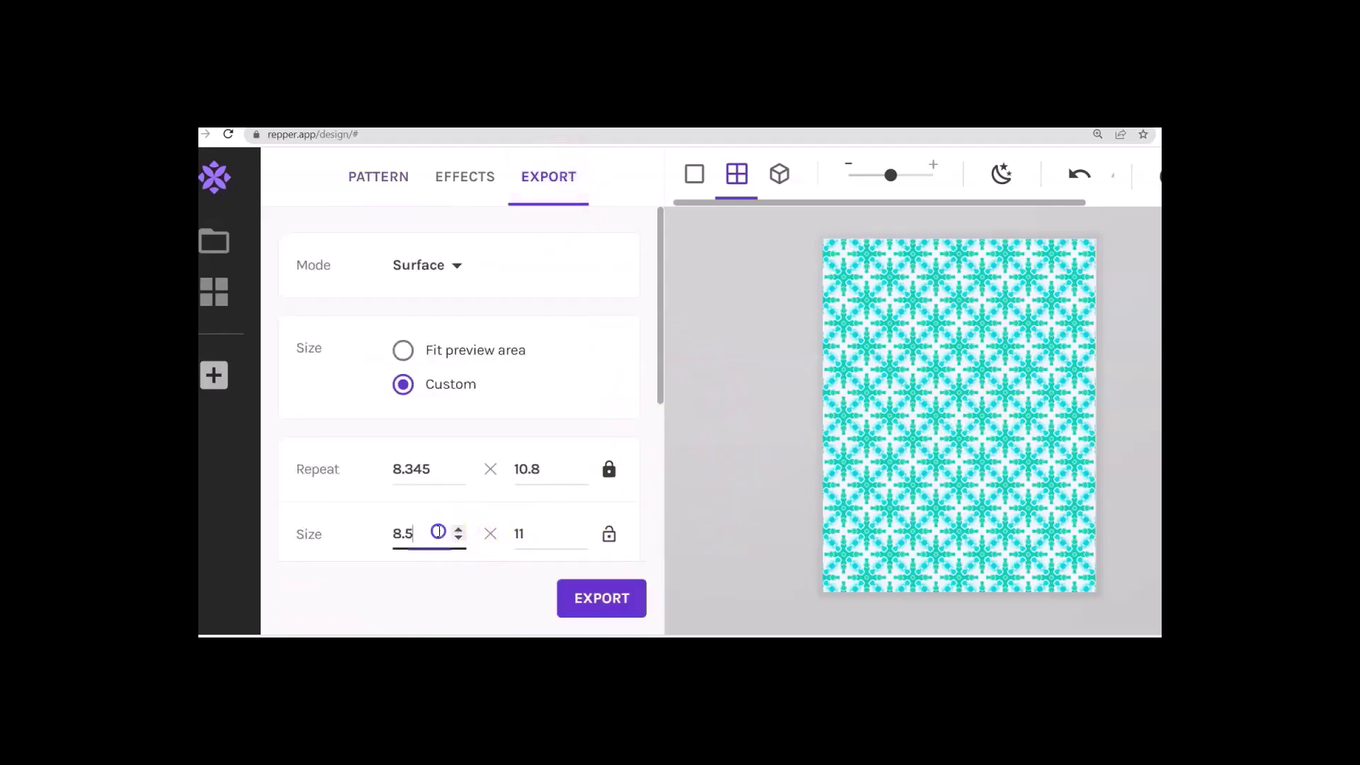
drag(434, 532, 365, 539)
text(12)
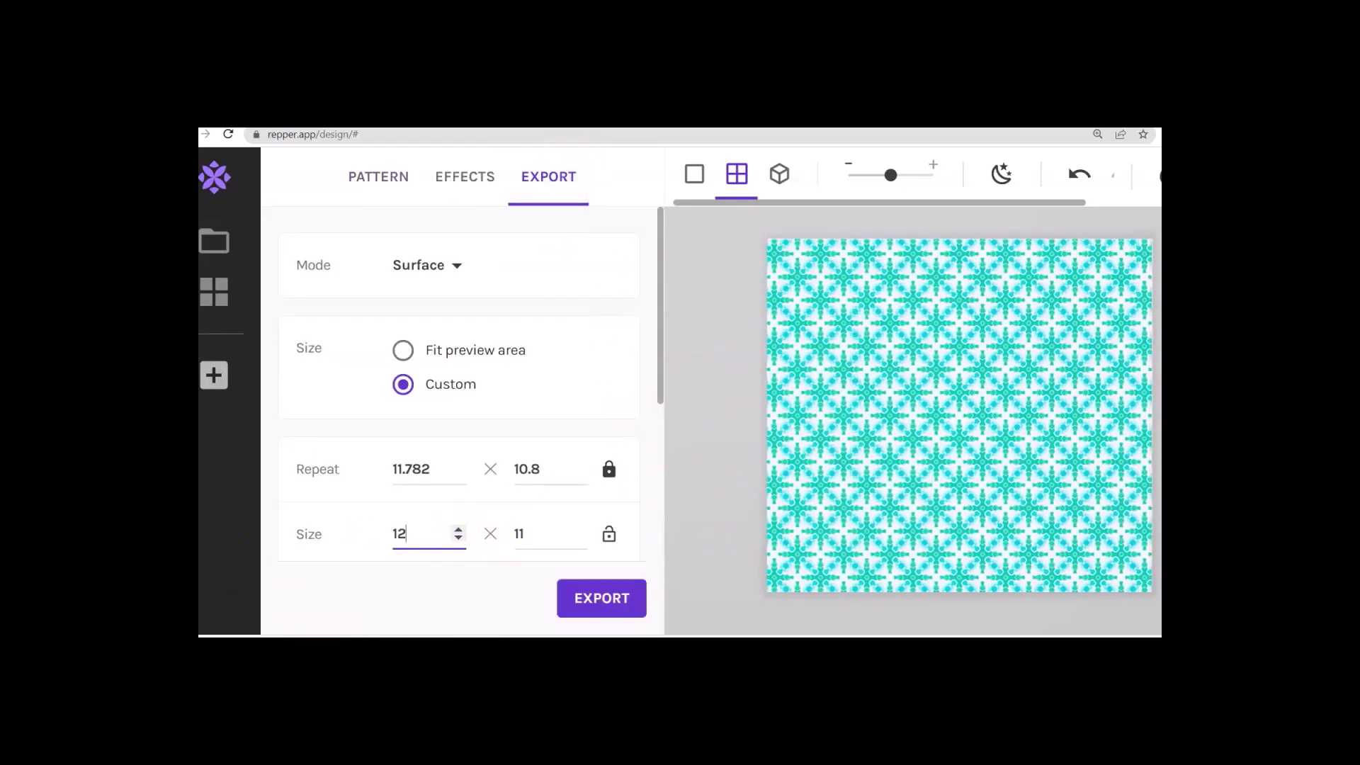
click(515, 535)
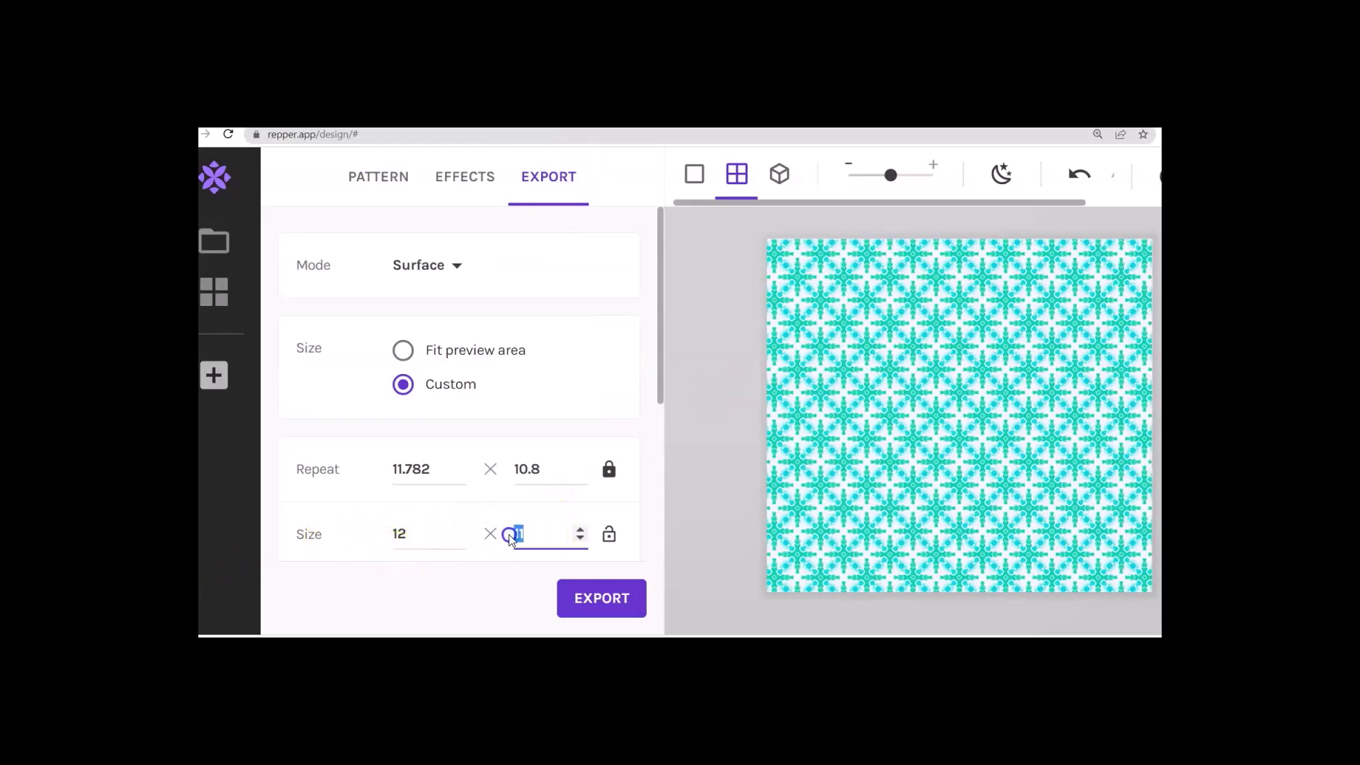
text(12)
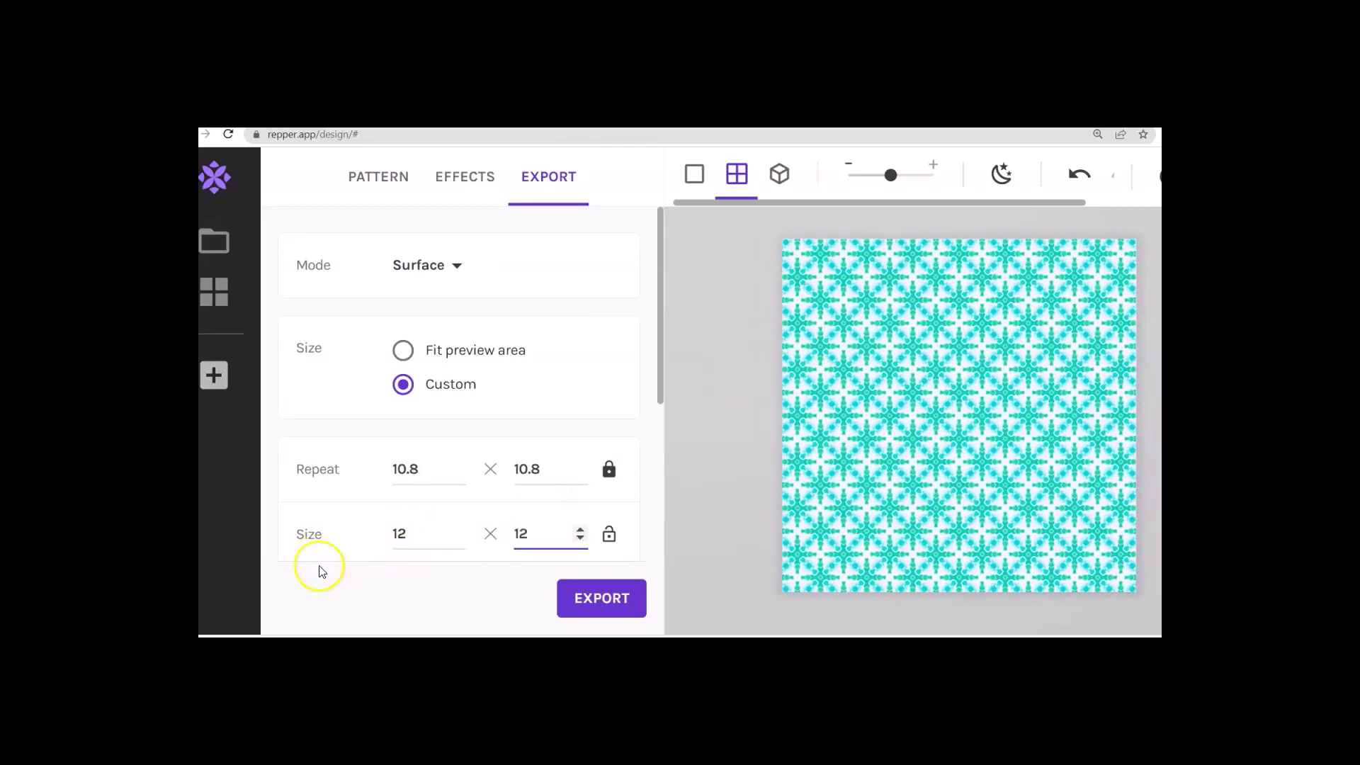
- Export the pattern as a PNG file named 100 in the Adult Coloring Pages folder and reopen the pattern settings
click(579, 603)
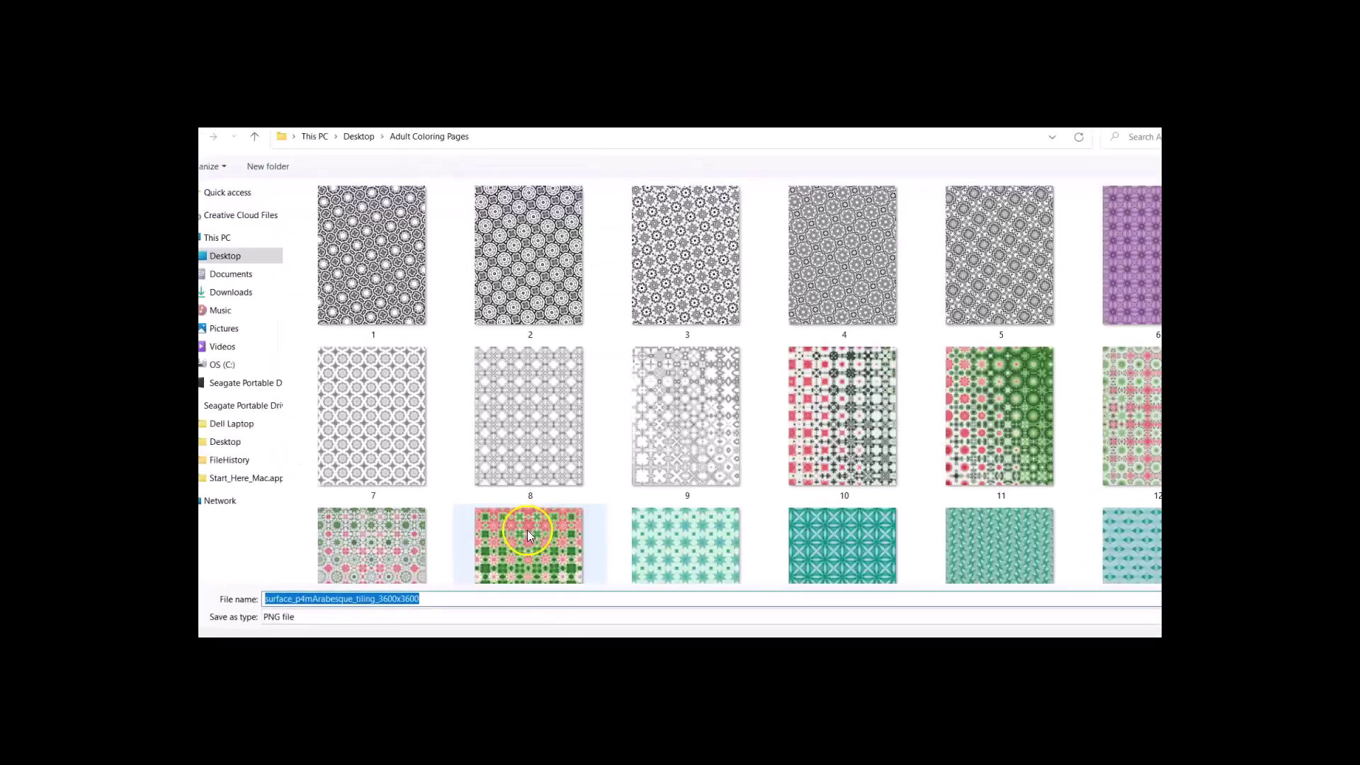
text(1)
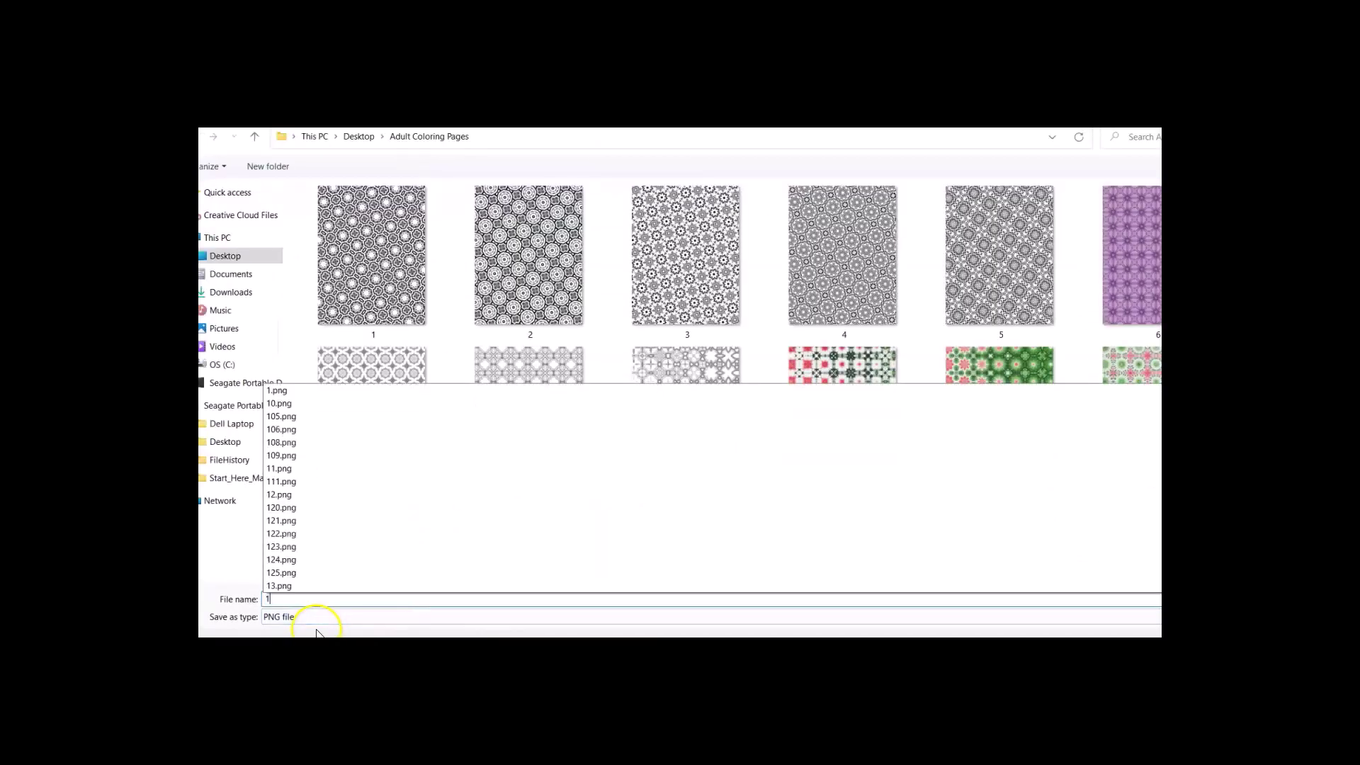
text(00)
key(Return)
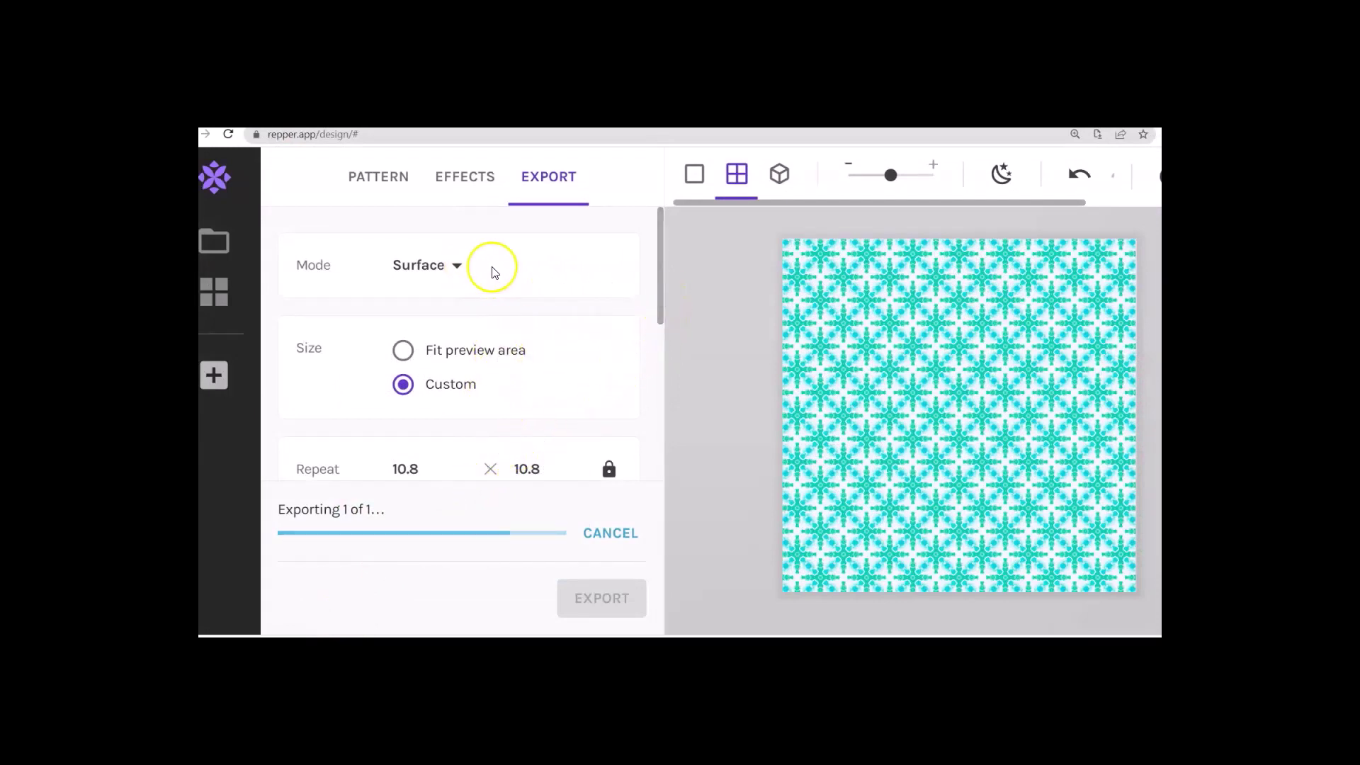
click(396, 185)
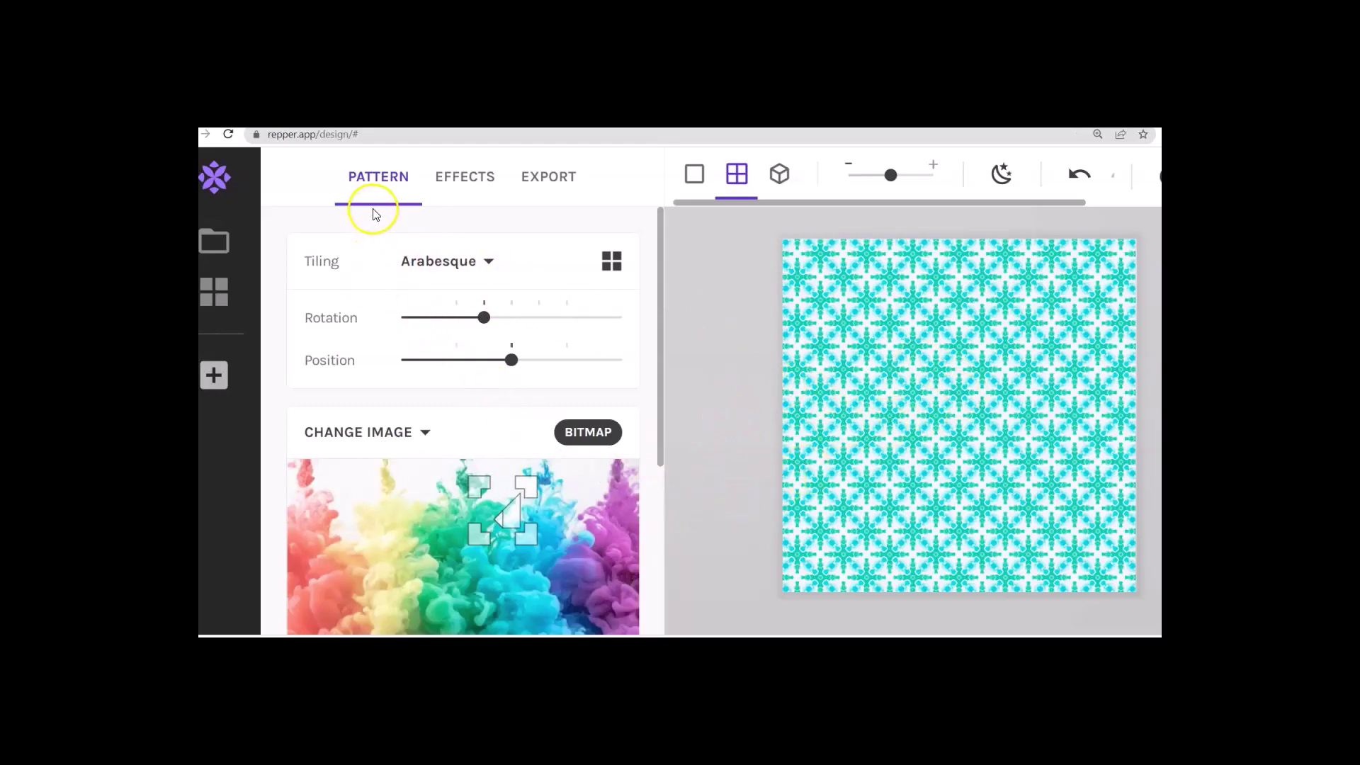
- Change the source image to the project's black-and-white pattern of concentric circles and diamonds
click(419, 432)
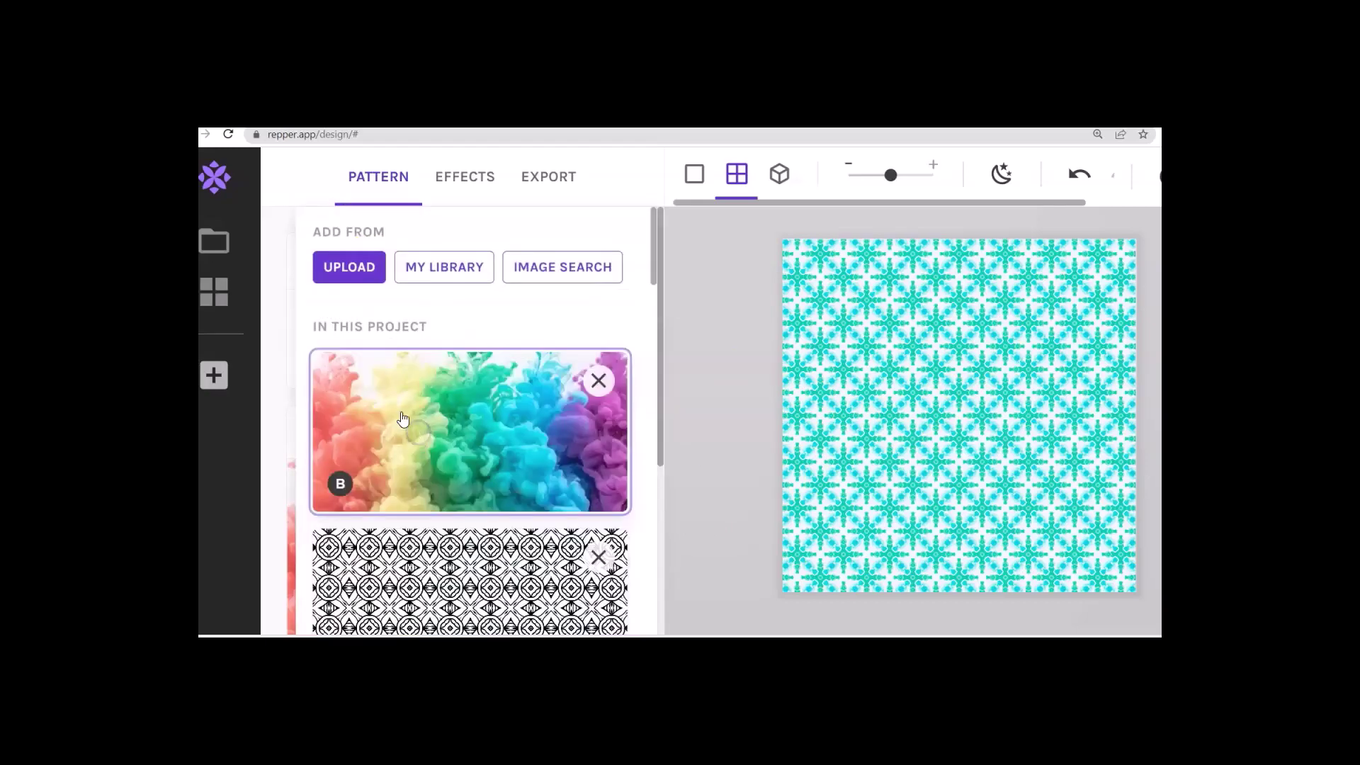
scroll(467, 439, down, 2)
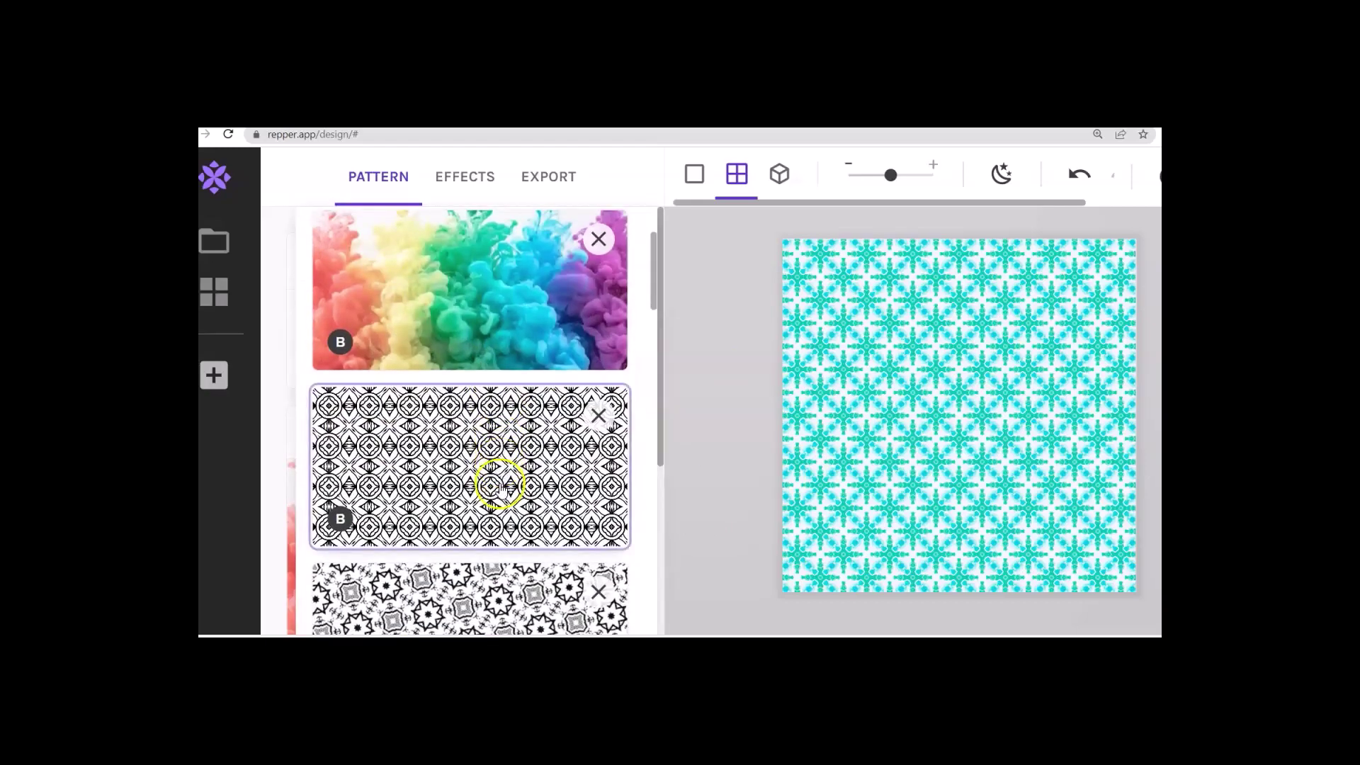
scroll(481, 461, down, 1)
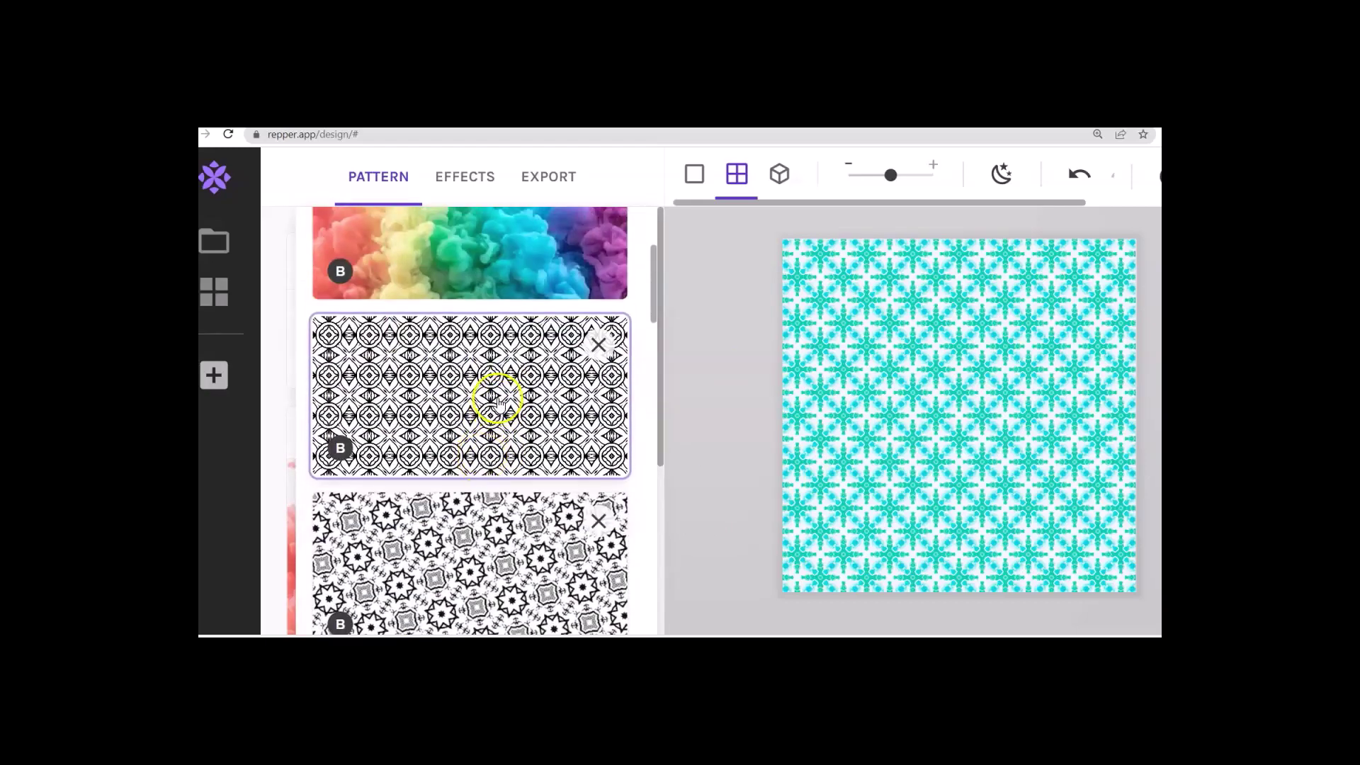
scroll(477, 438, down, 1)
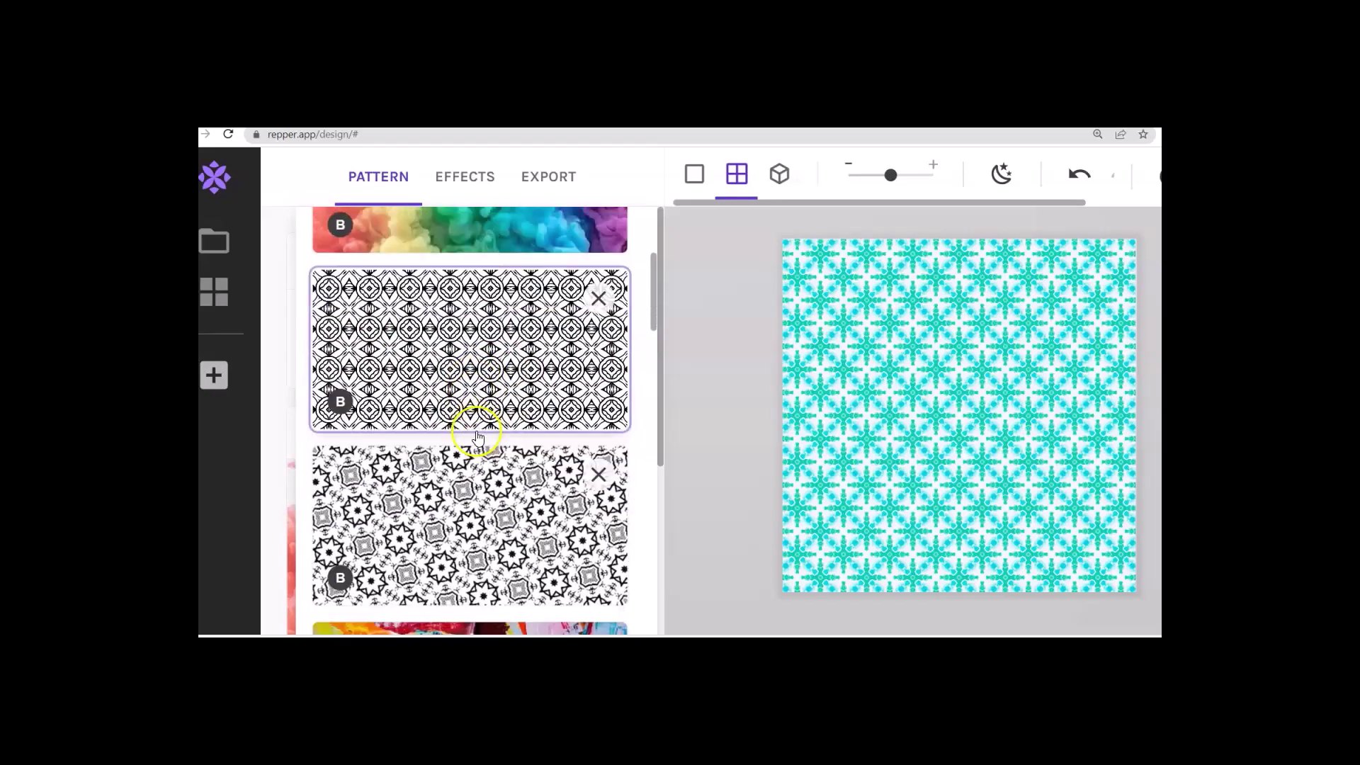
scroll(474, 461, down, 1)
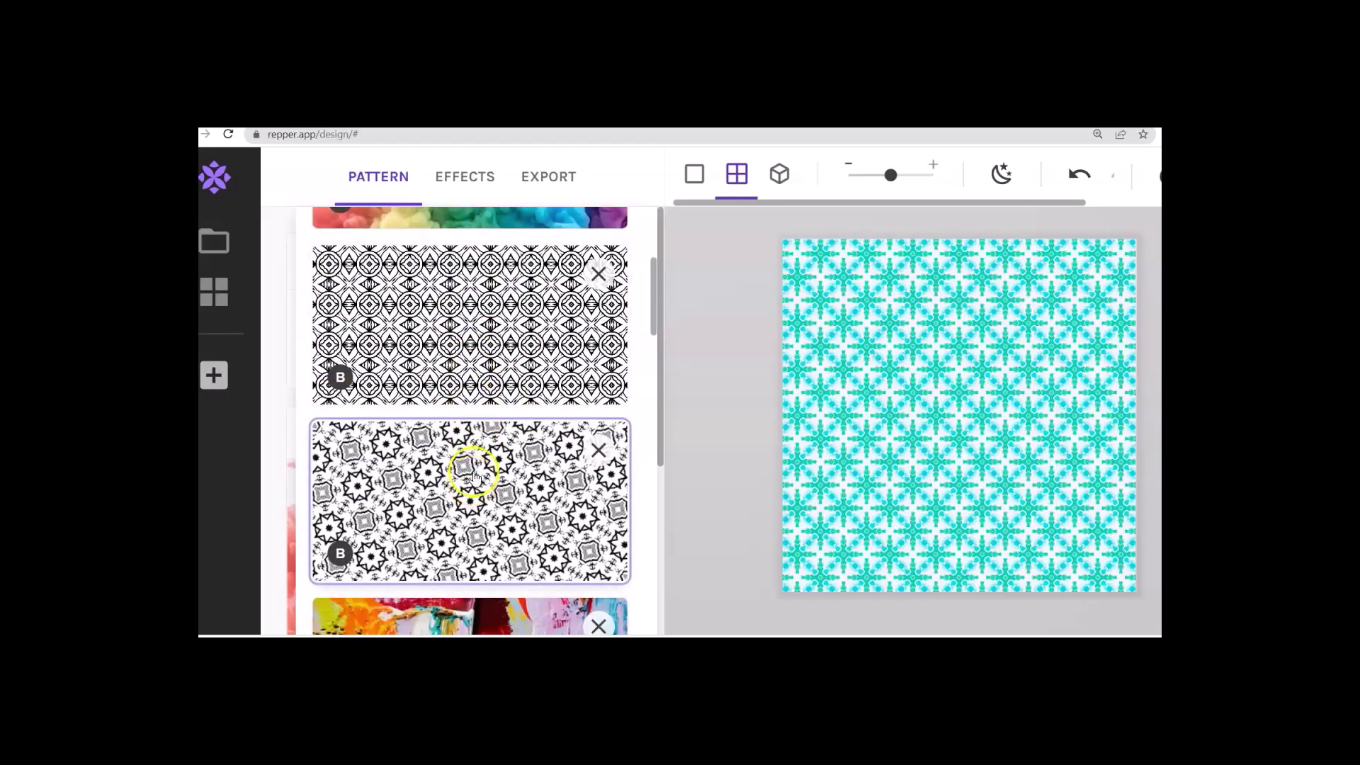
click(477, 358)
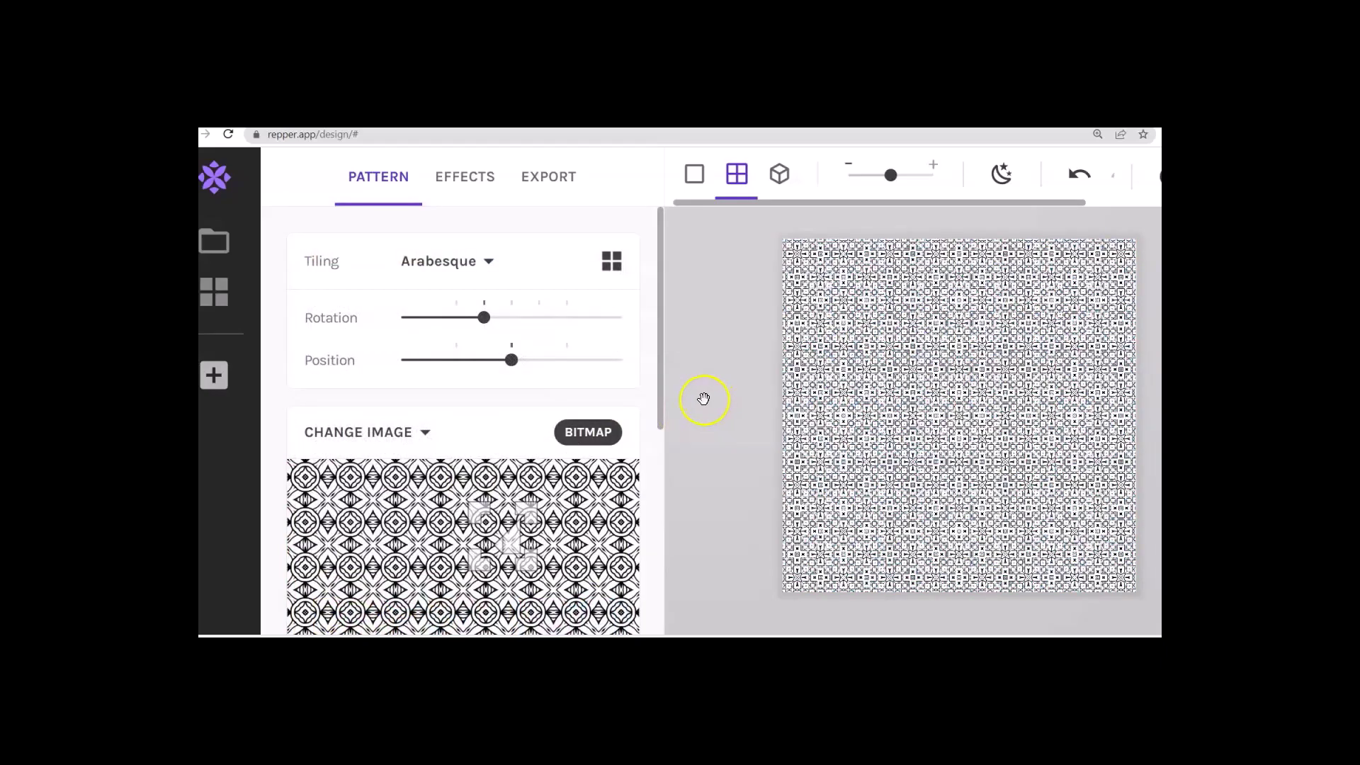
- Move the selection on the black-and-white source image a short distance to the left
scroll(520, 411, down, 3)
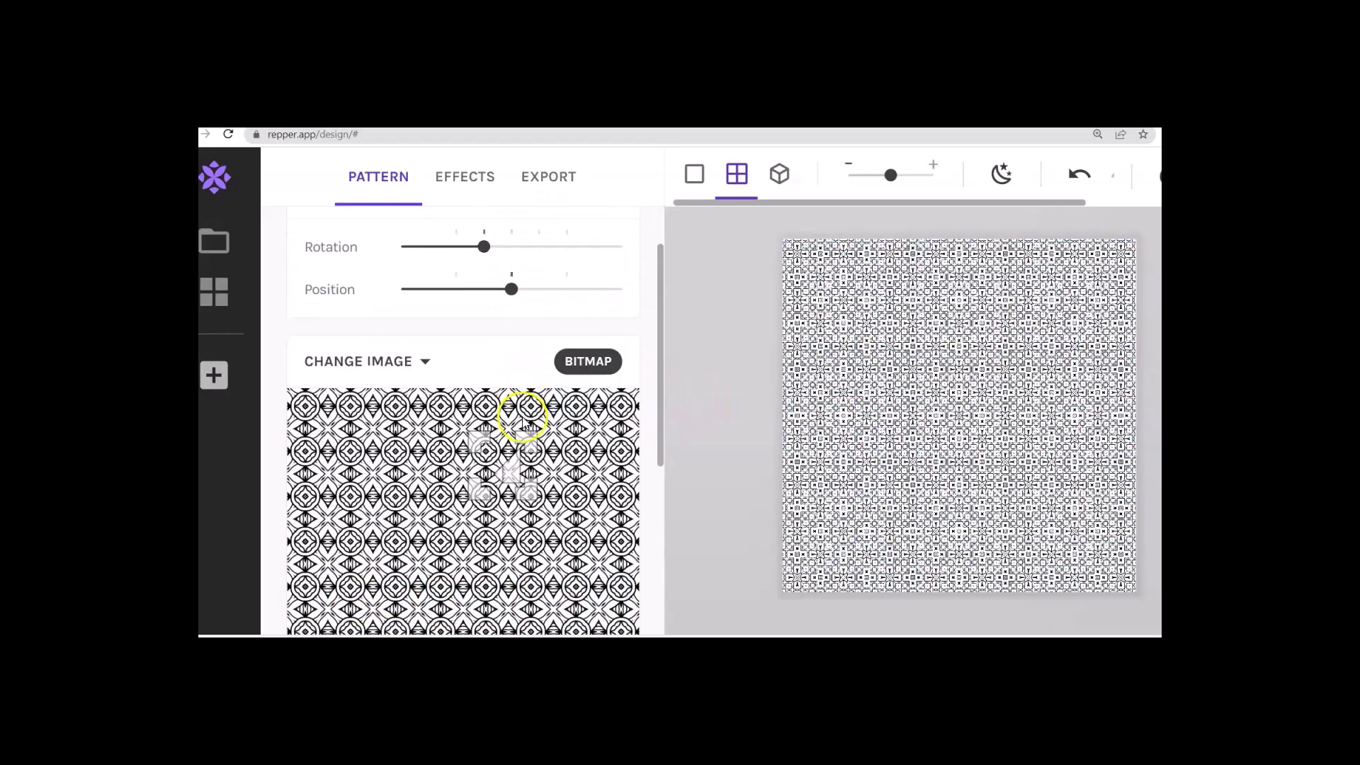
scroll(532, 456, down, 2)
drag(510, 316, 465, 321)
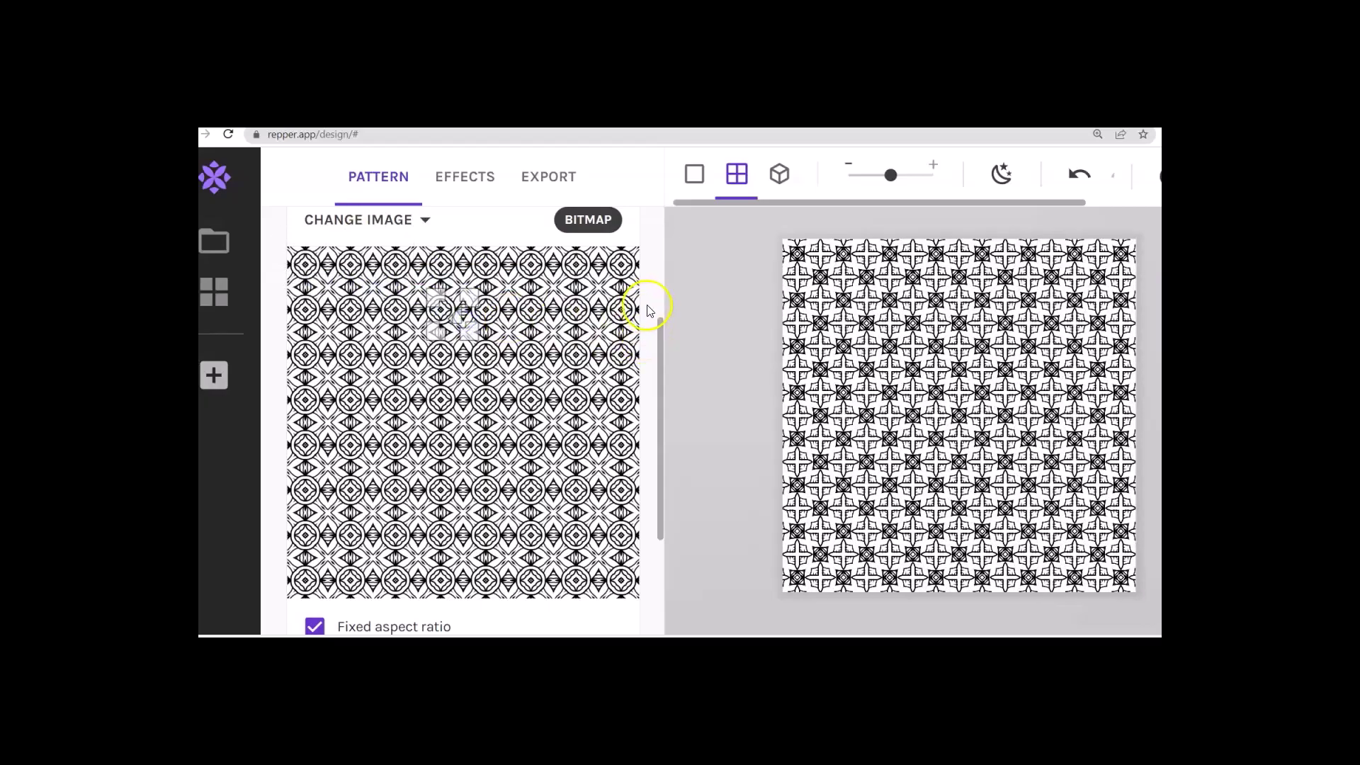
- Export the surface pattern as a PNG file named 108 in the Adult Coloring Pages folder
click(551, 176)
click(580, 595)
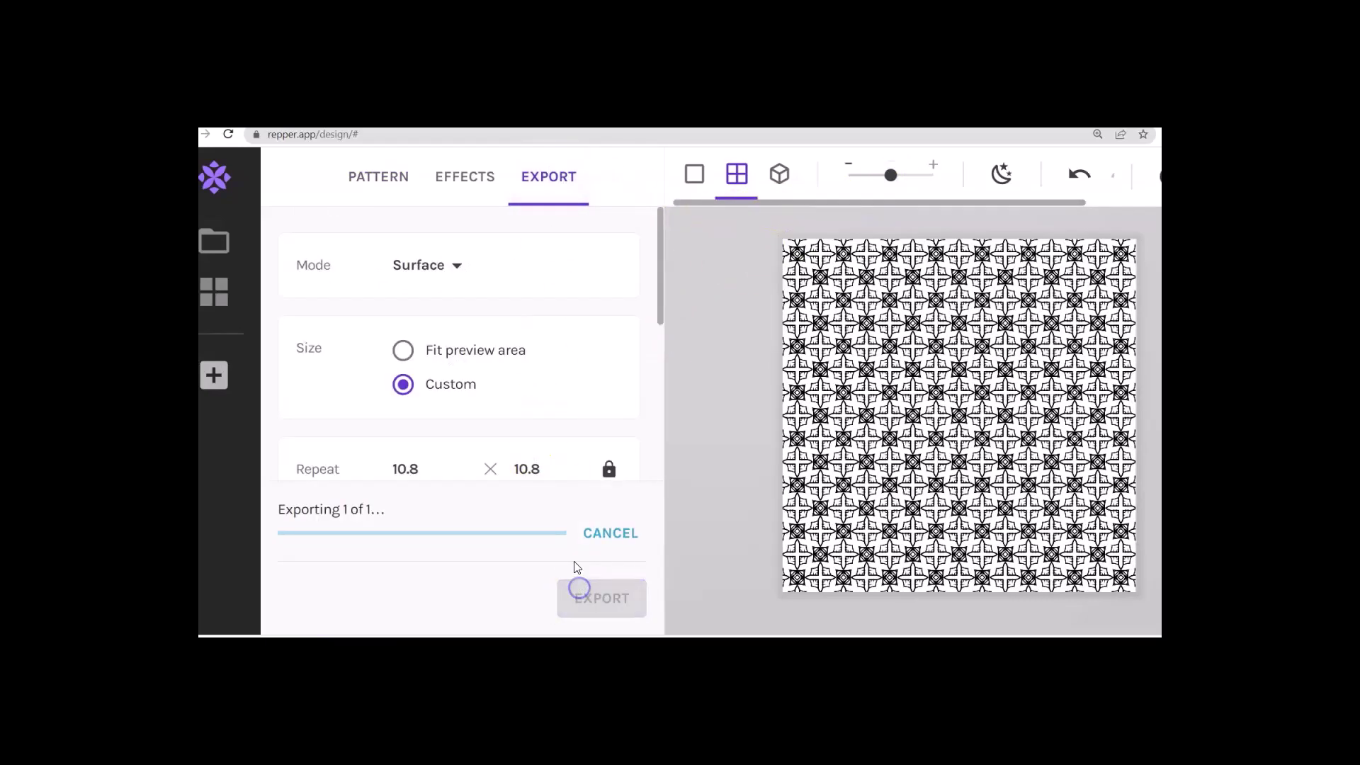
text(108)
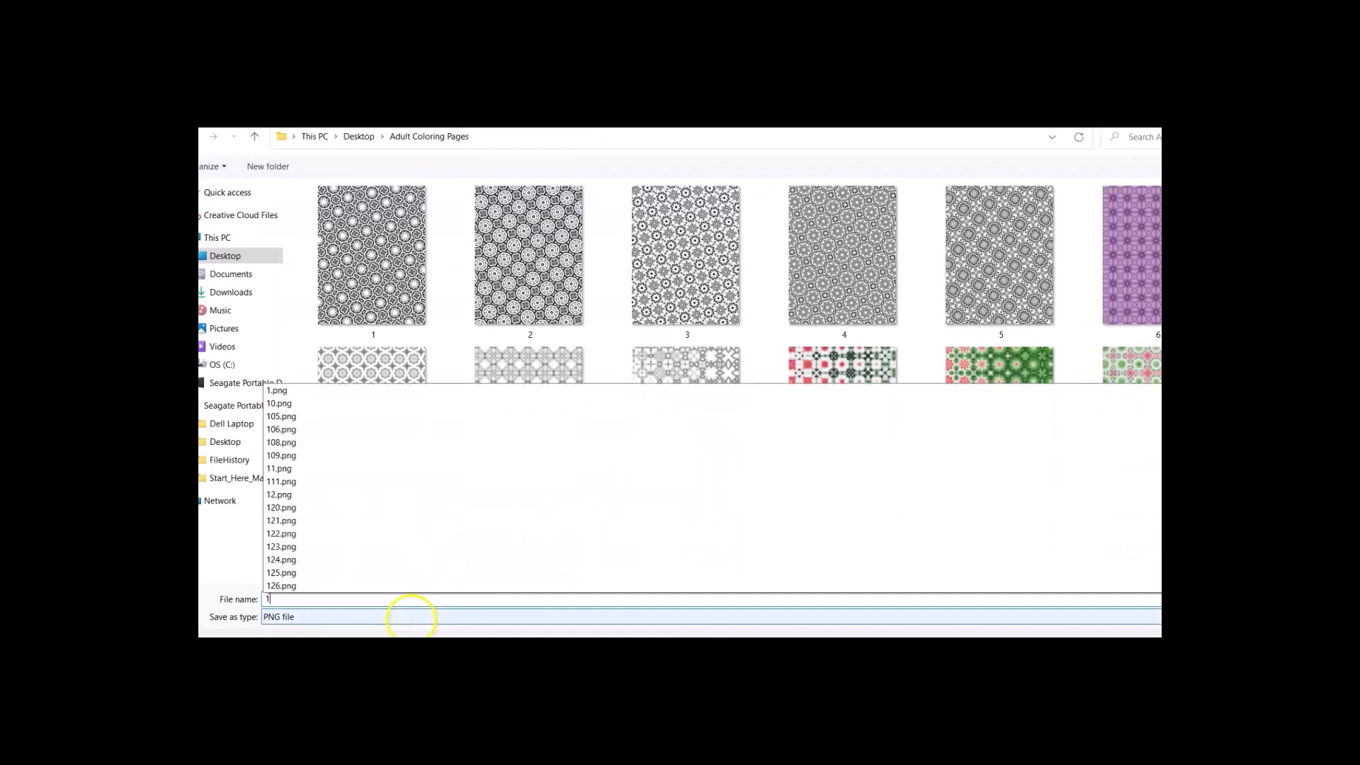
key(Return)
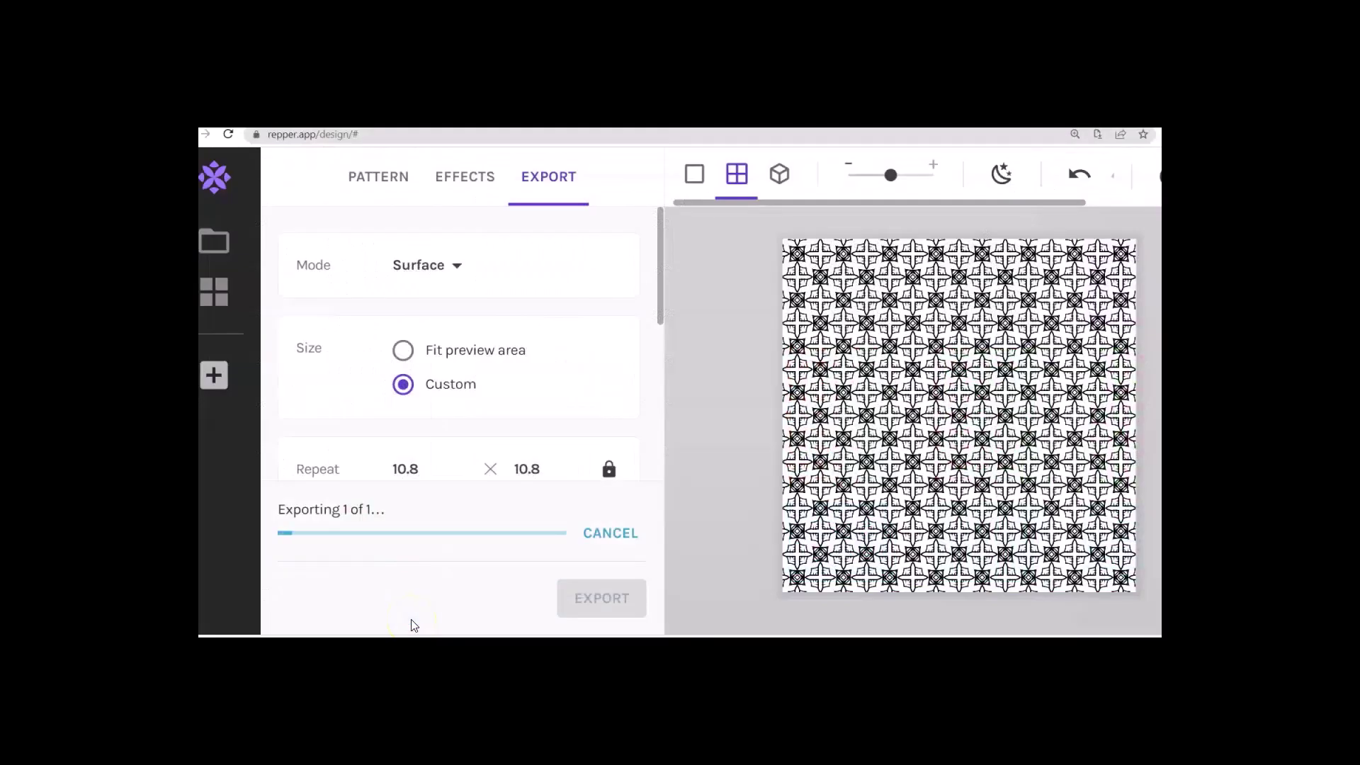
- Return to the pattern settings and change the tiling to the seamless advanced type Octagon
click(373, 186)
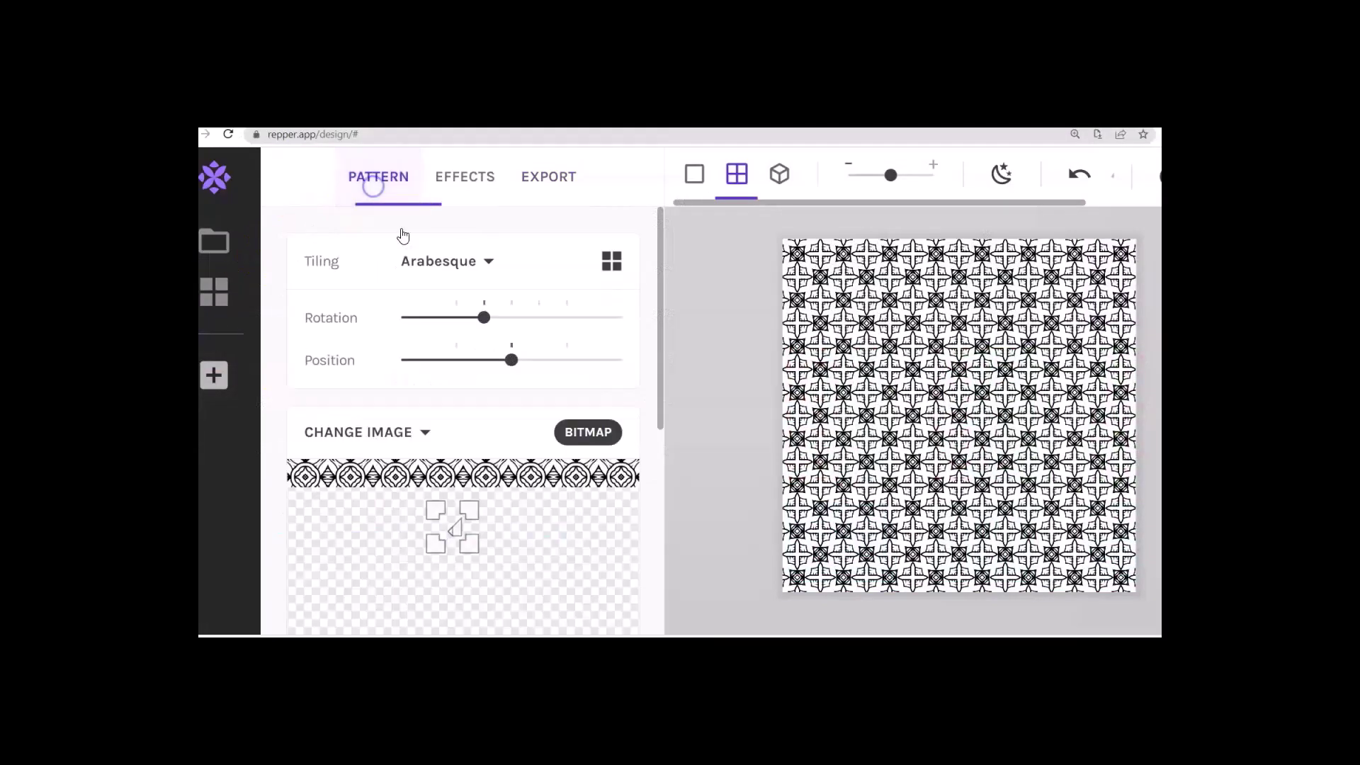
scroll(531, 501, down, 1)
scroll(525, 434, up, 1)
mouse_move(476, 317)
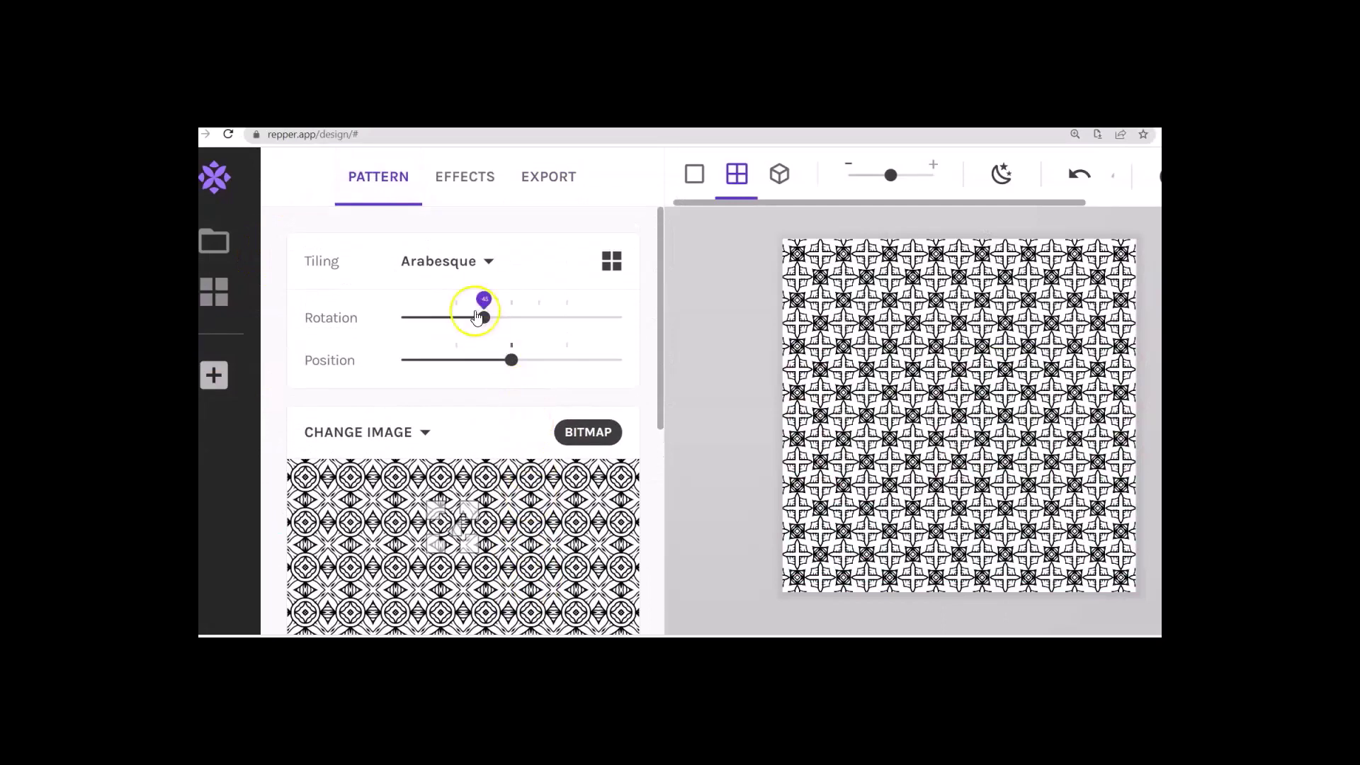
click(489, 260)
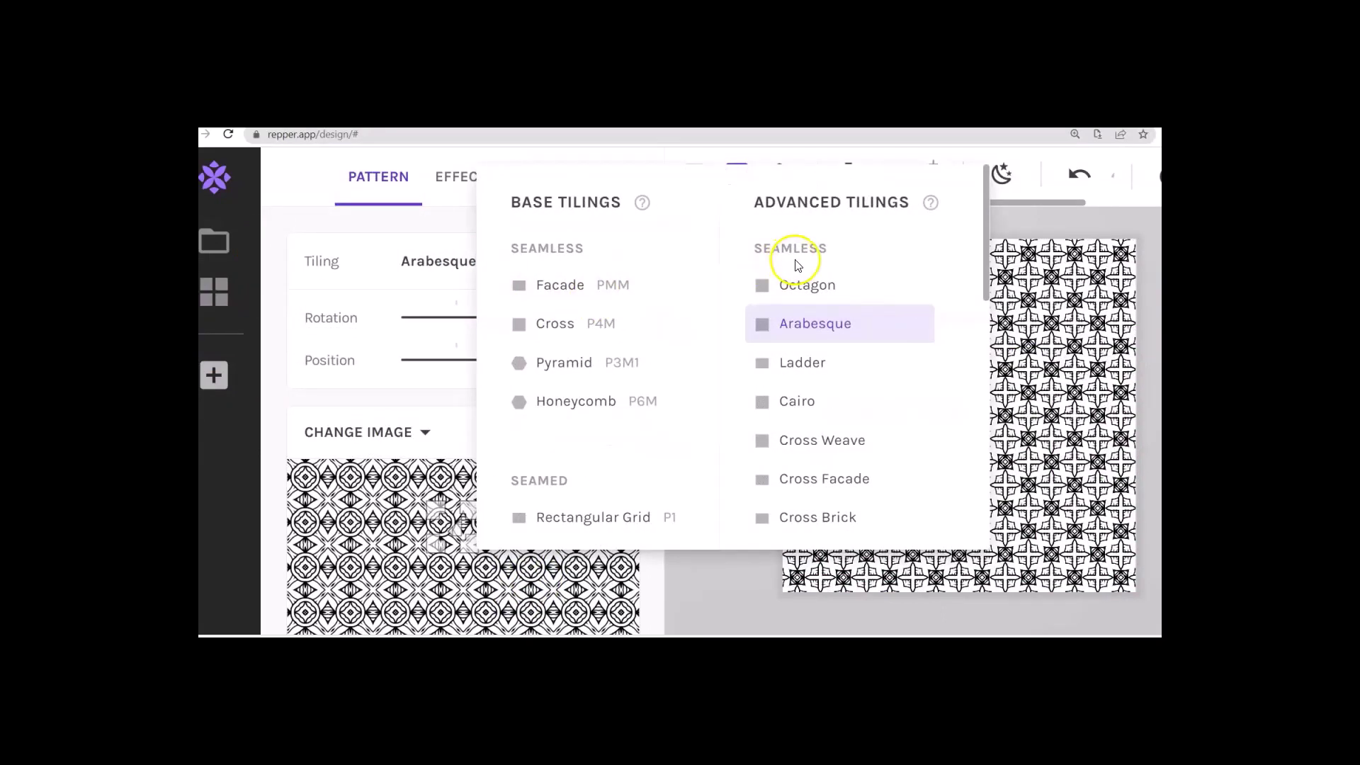
click(796, 284)
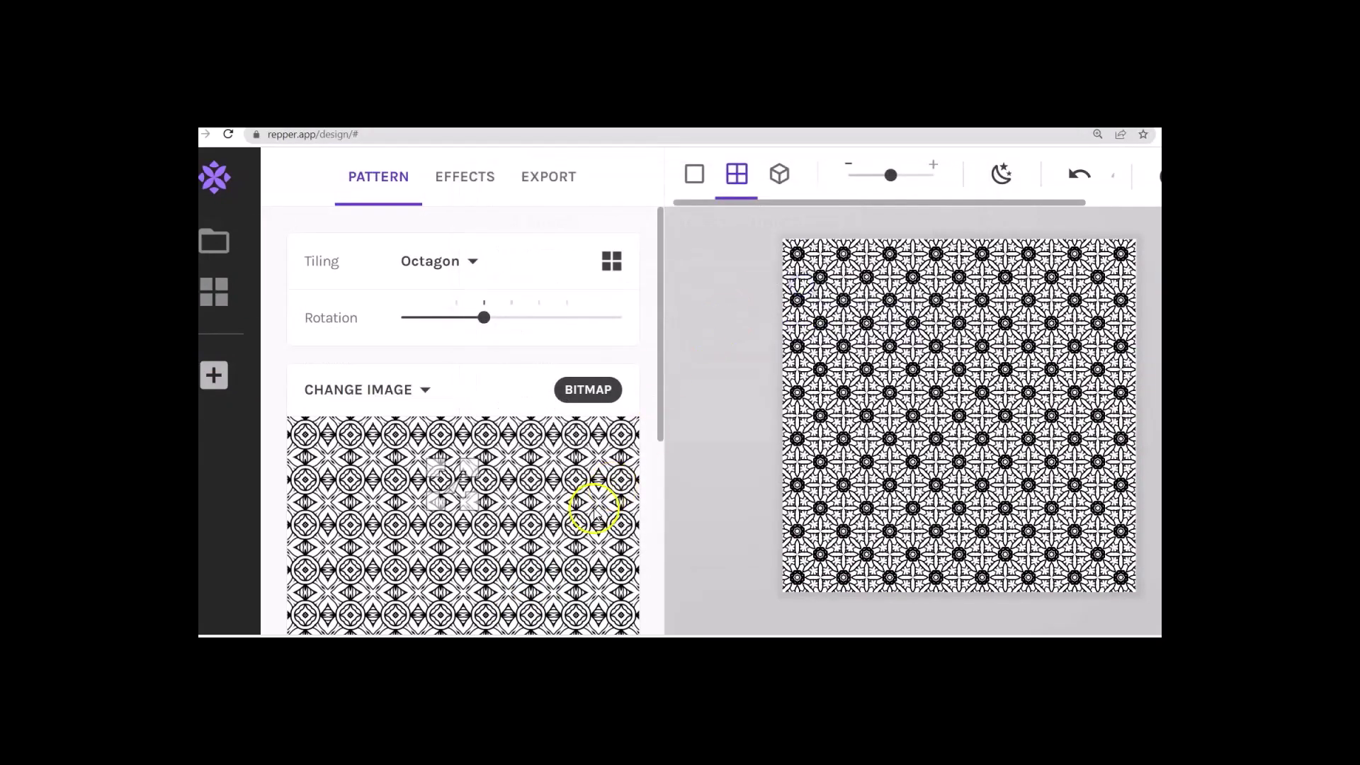
- Move the image selection slightly right and down on the source image to vary the Octagon pattern
scroll(588, 503, down, 2)
scroll(447, 368, down, 2)
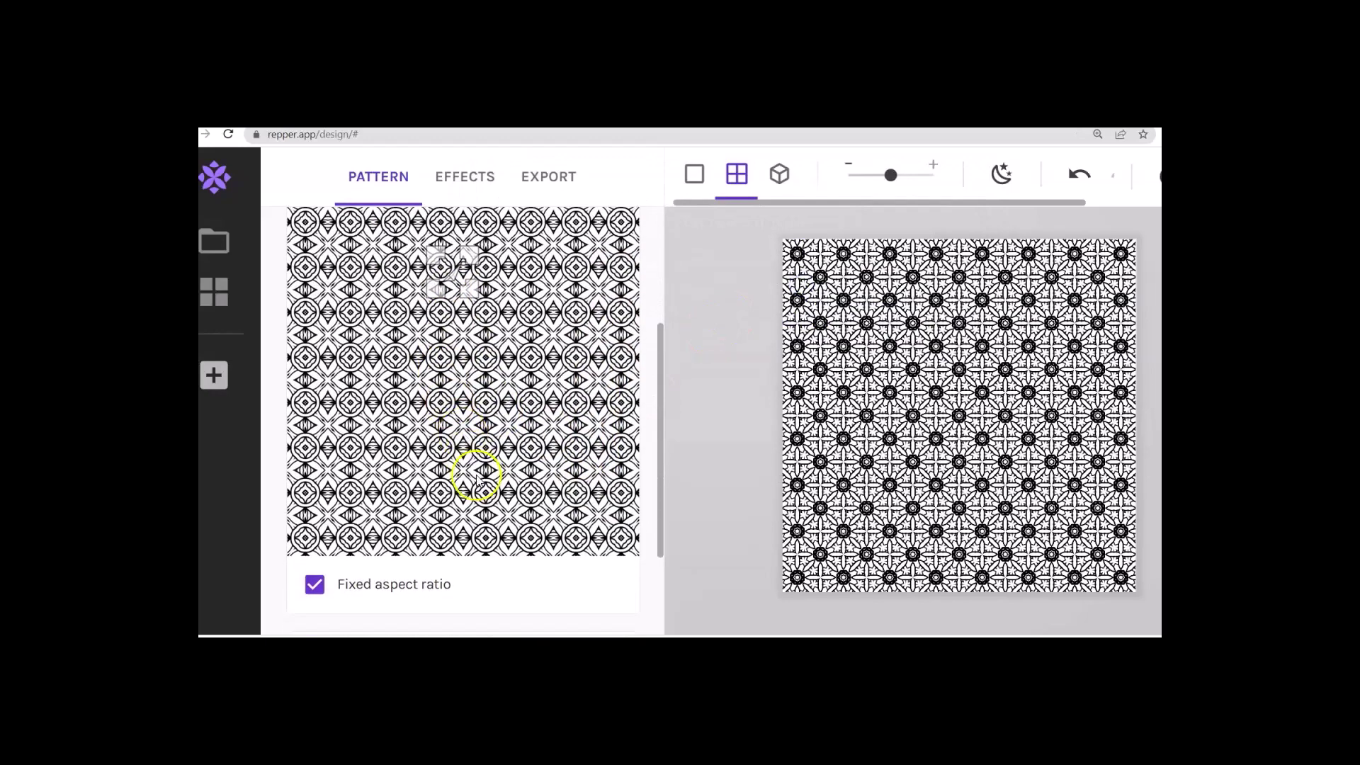
scroll(358, 340, up, 2)
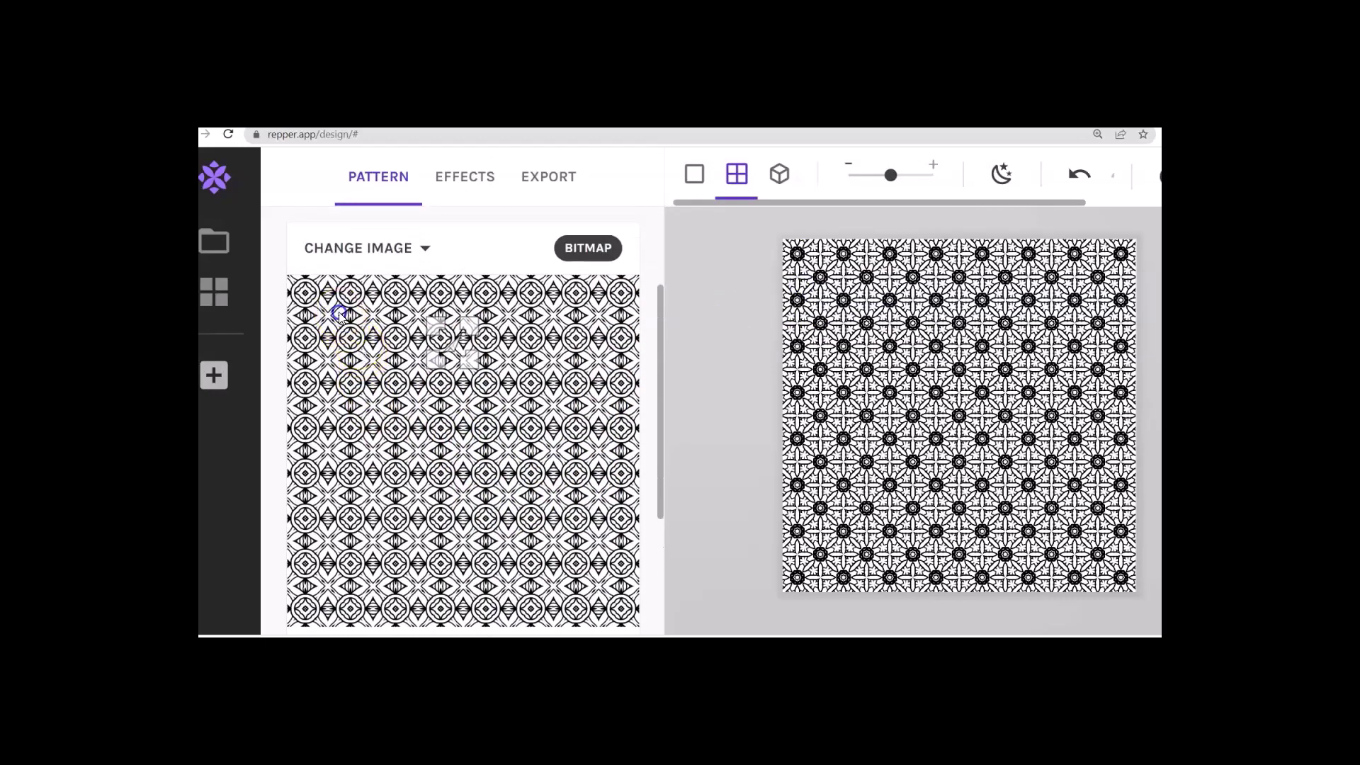
drag(409, 314, 486, 348)
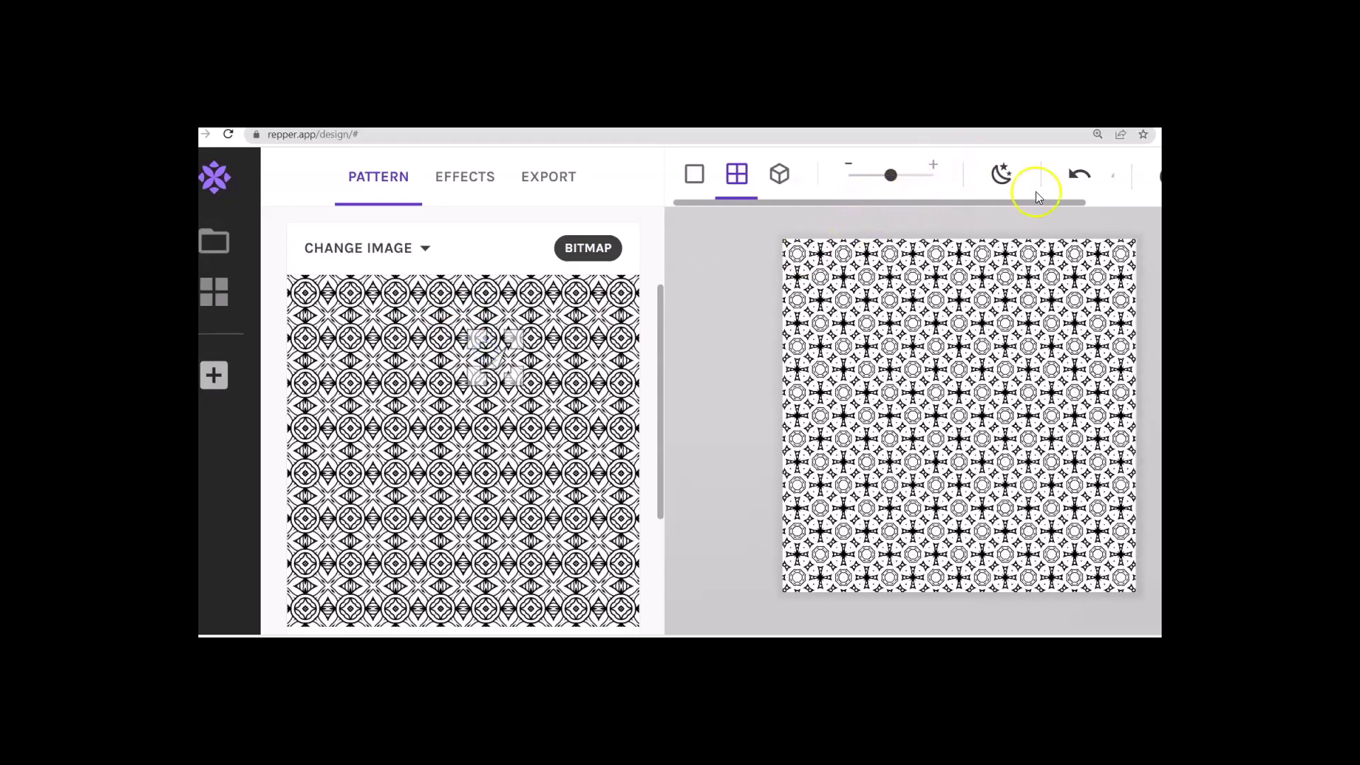
- Start and stop Dream repeatedly to generate new variations of the Octagon pattern
click(1000, 177)
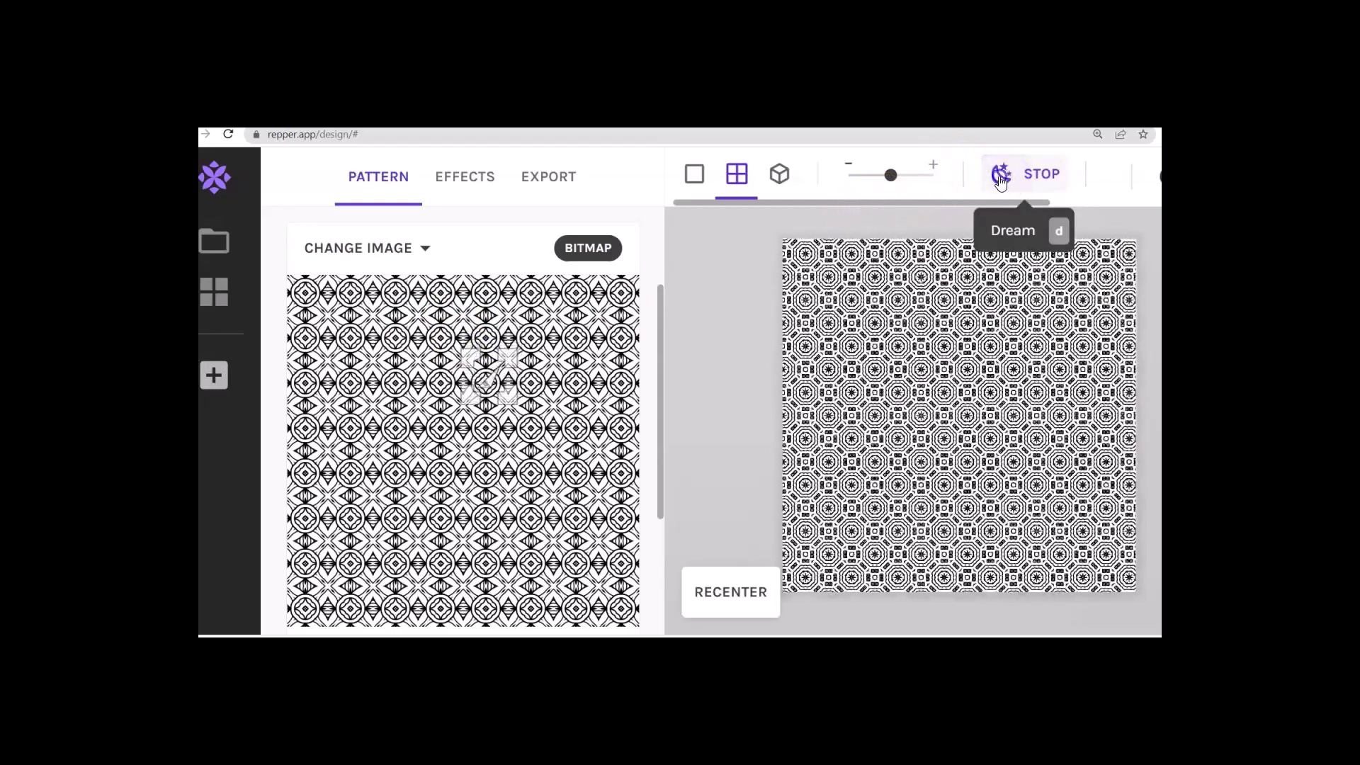
click(999, 177)
click(1000, 177)
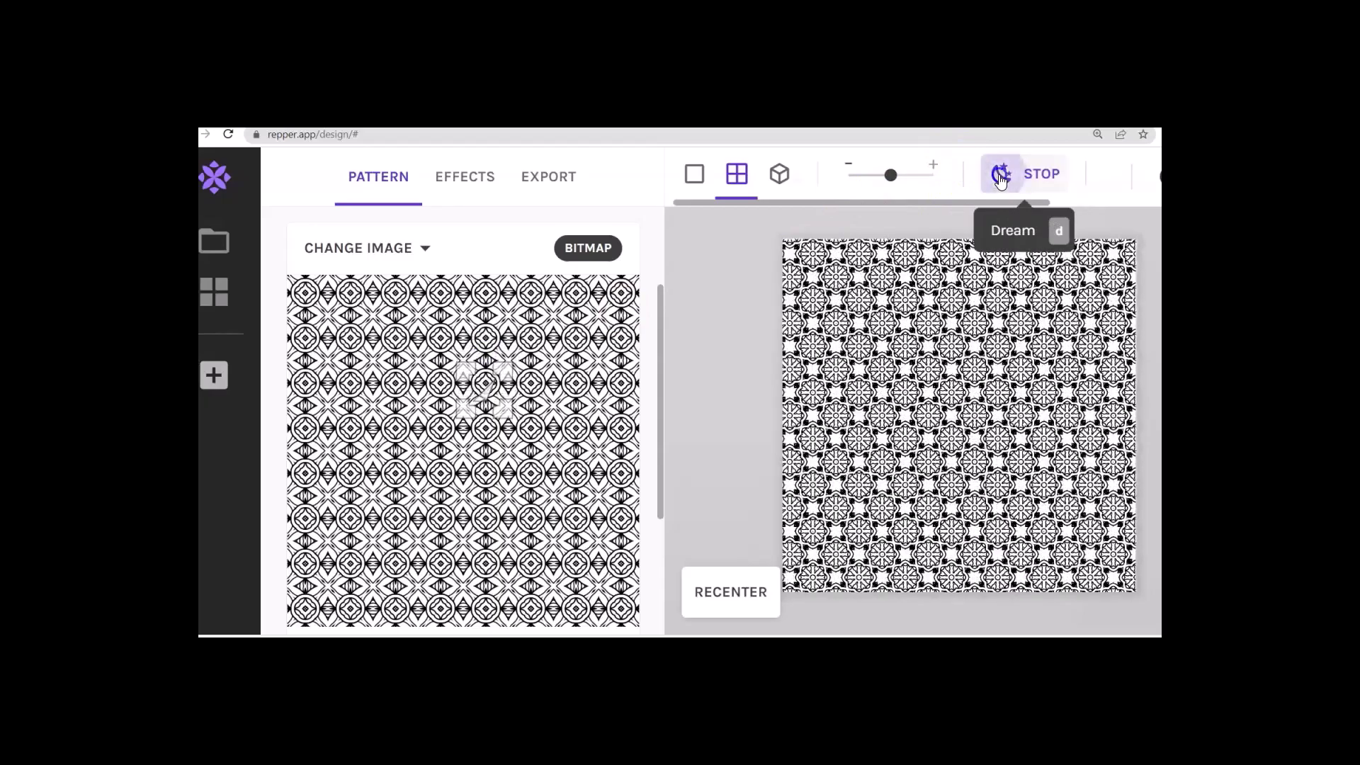
click(1000, 177)
click(999, 177)
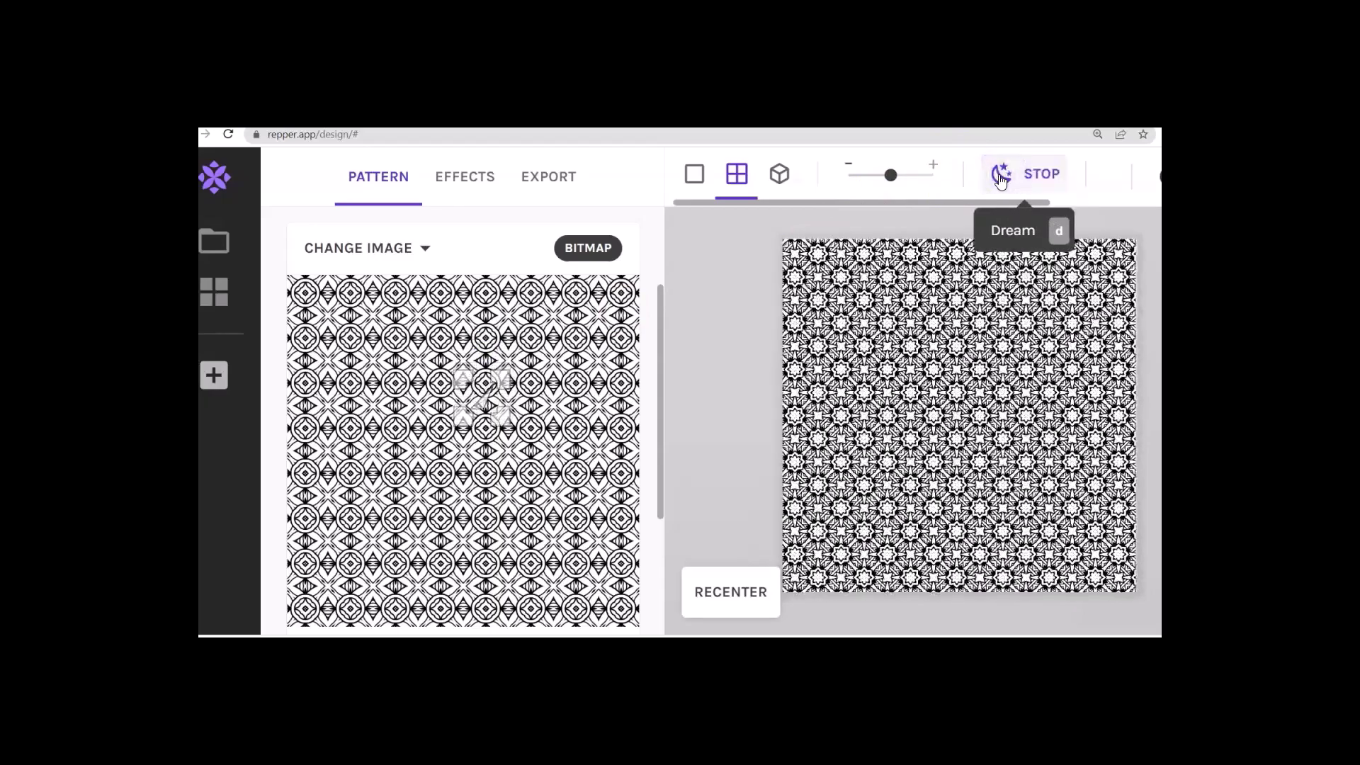
click(1000, 177)
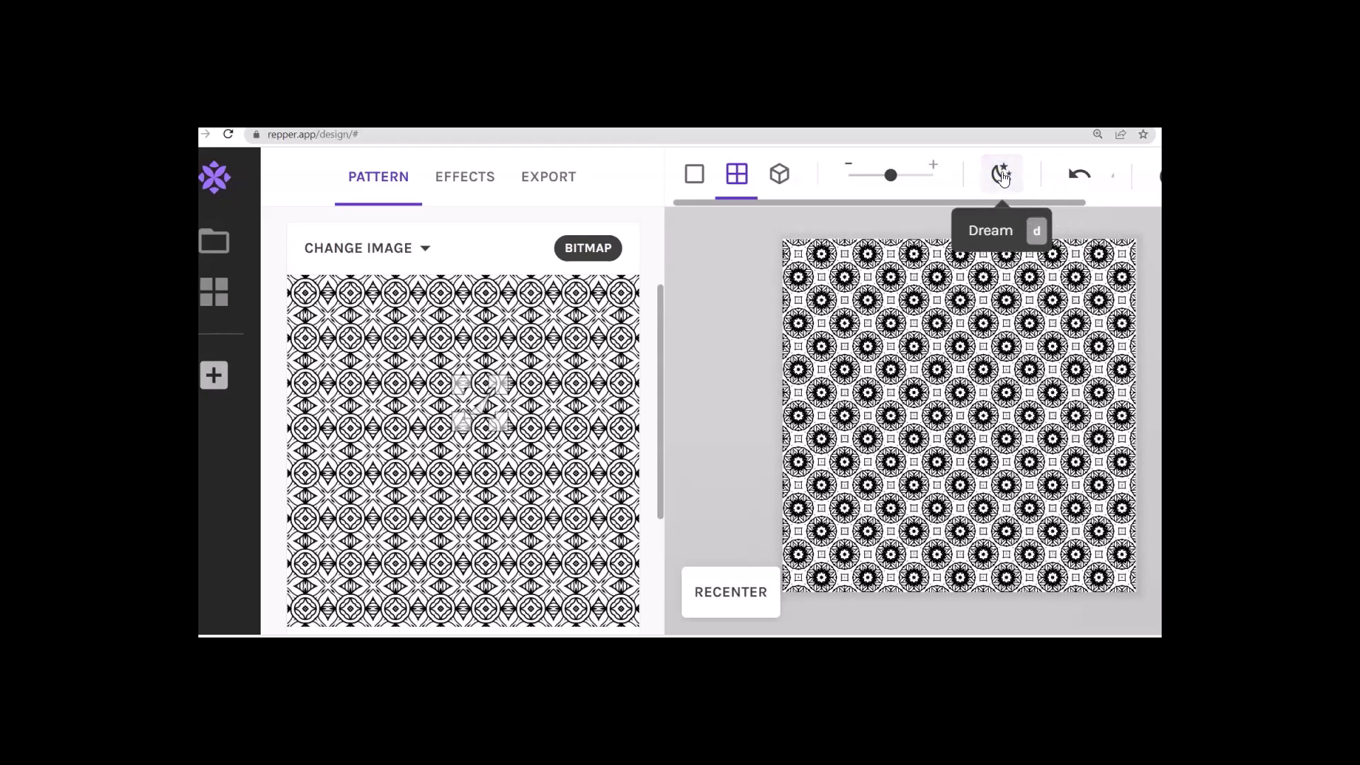
click(1001, 177)
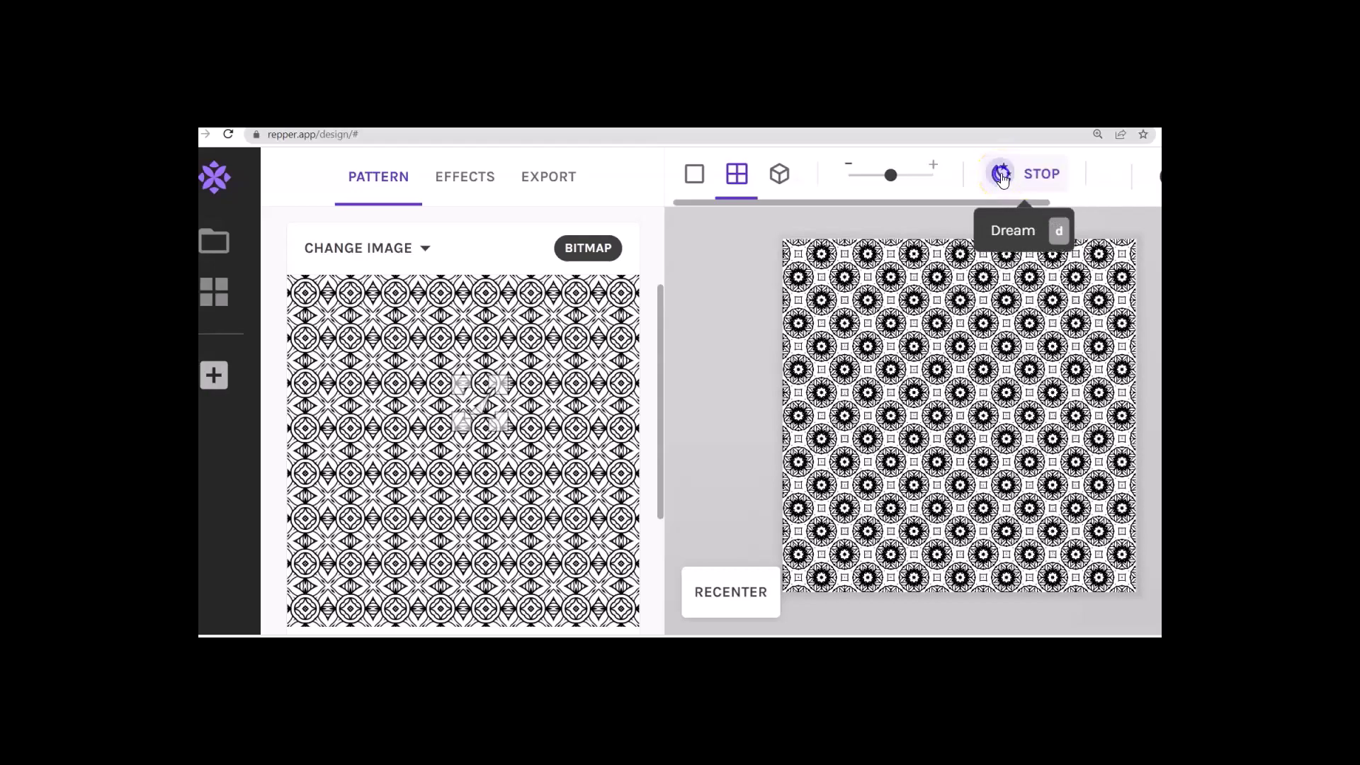
click(1001, 177)
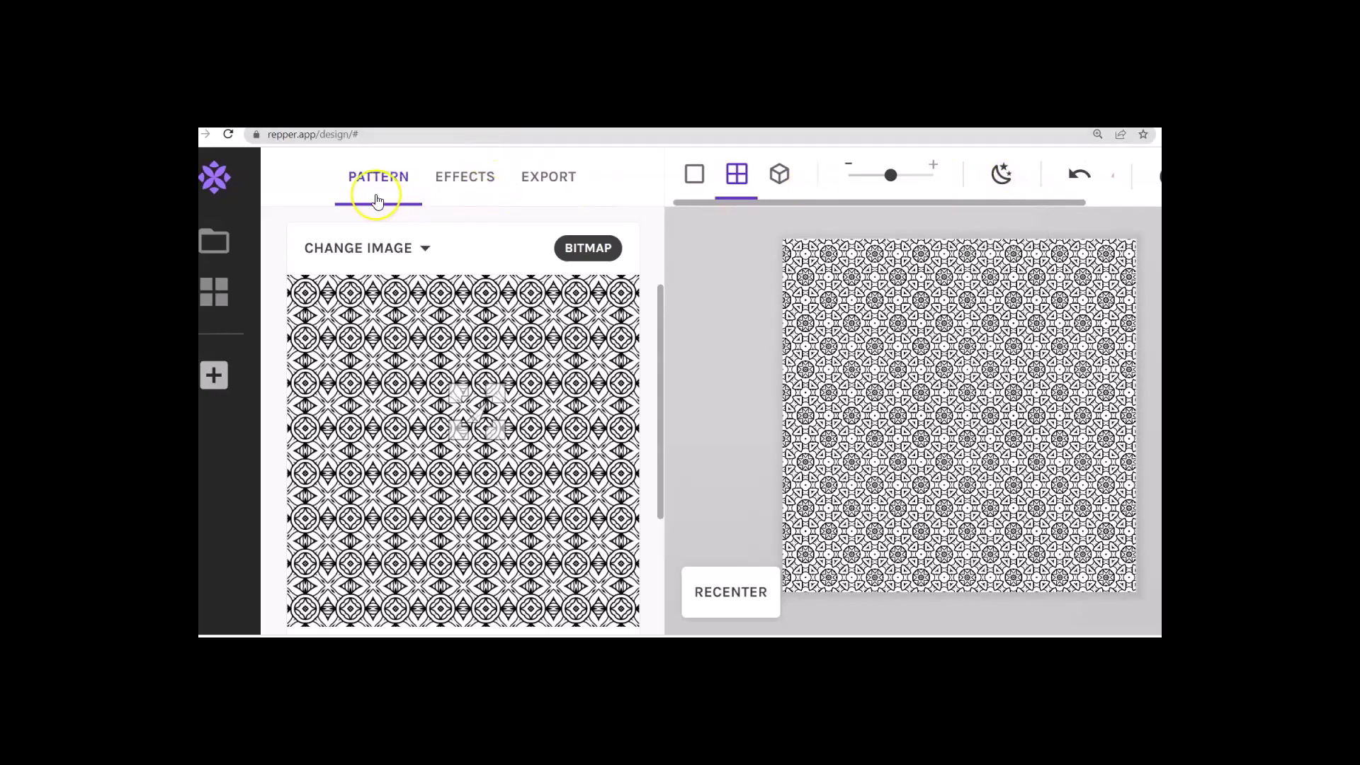
- Set the tiling to Diamond Penrose and move the image selection up and right on the source image
scroll(432, 219, up, 3)
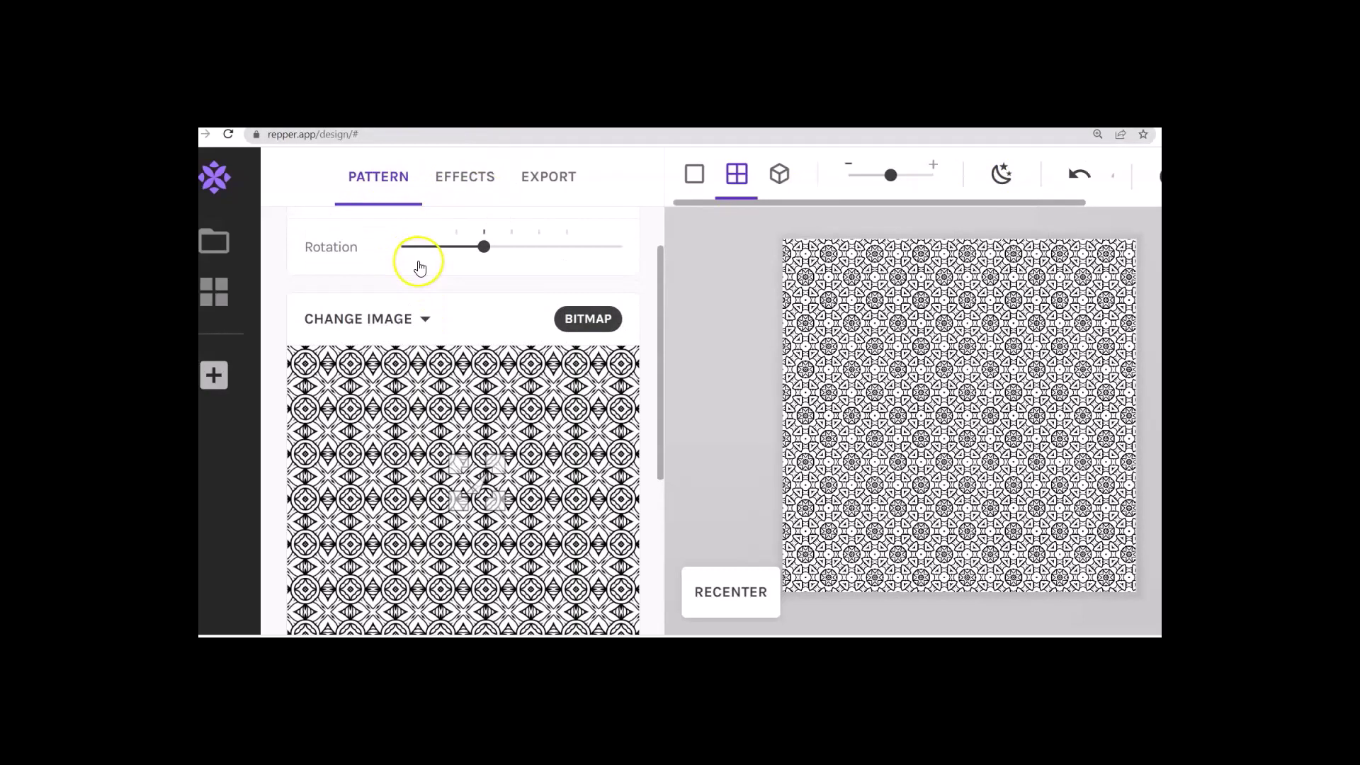
click(474, 261)
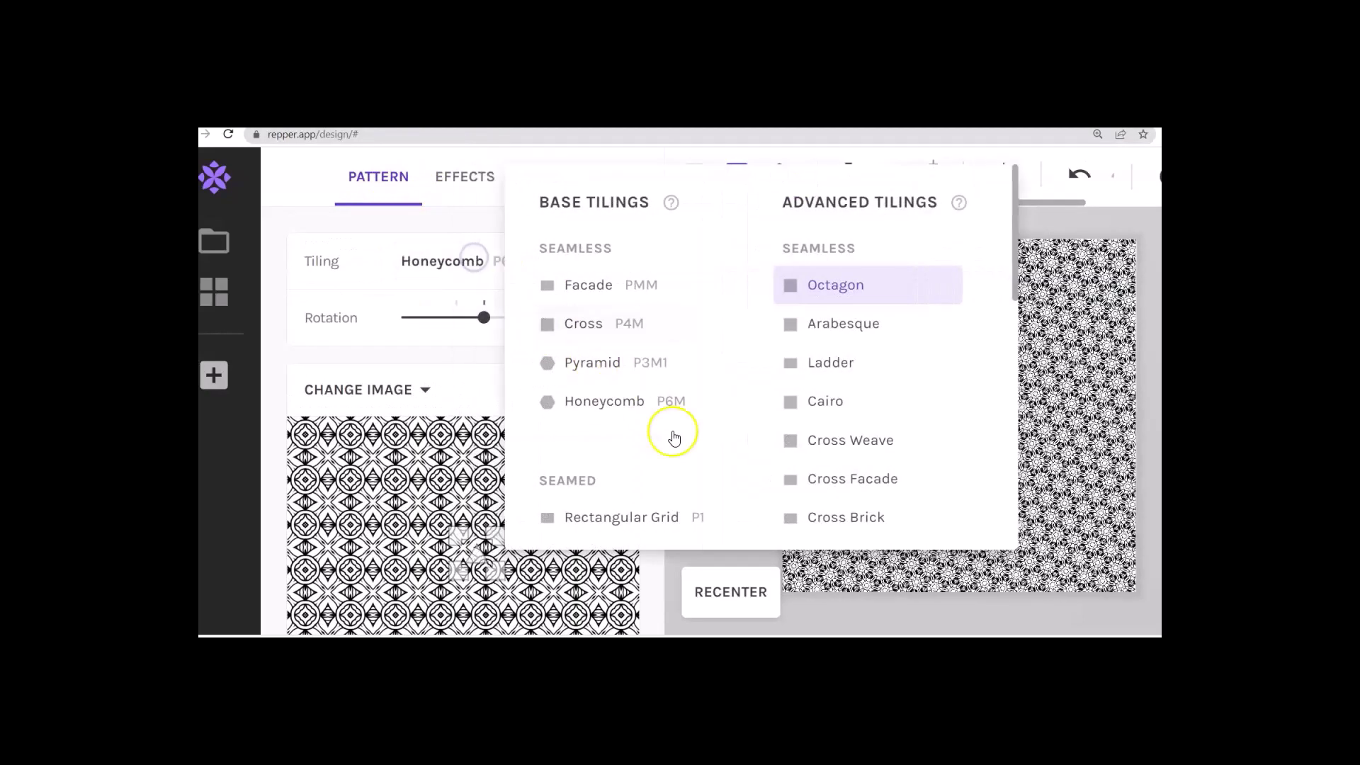
scroll(849, 430, down, 3)
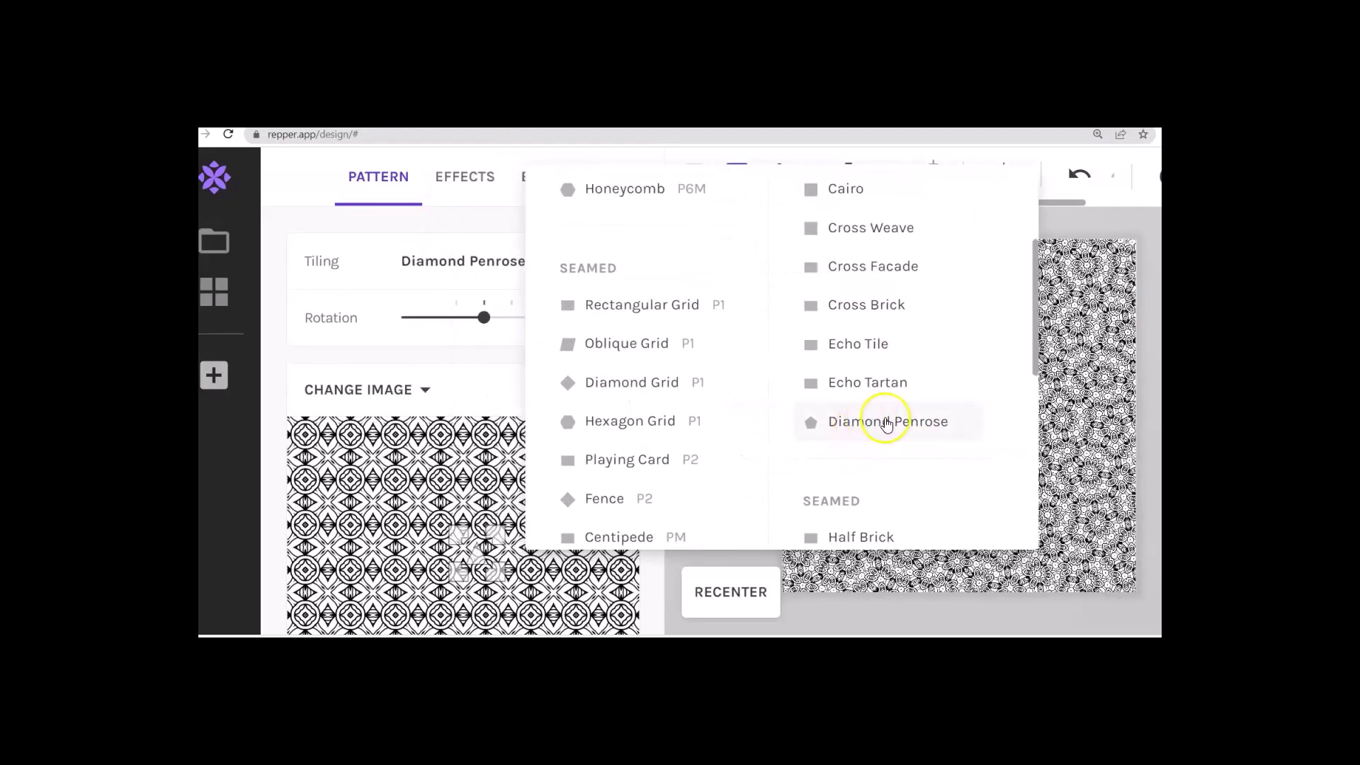
click(887, 422)
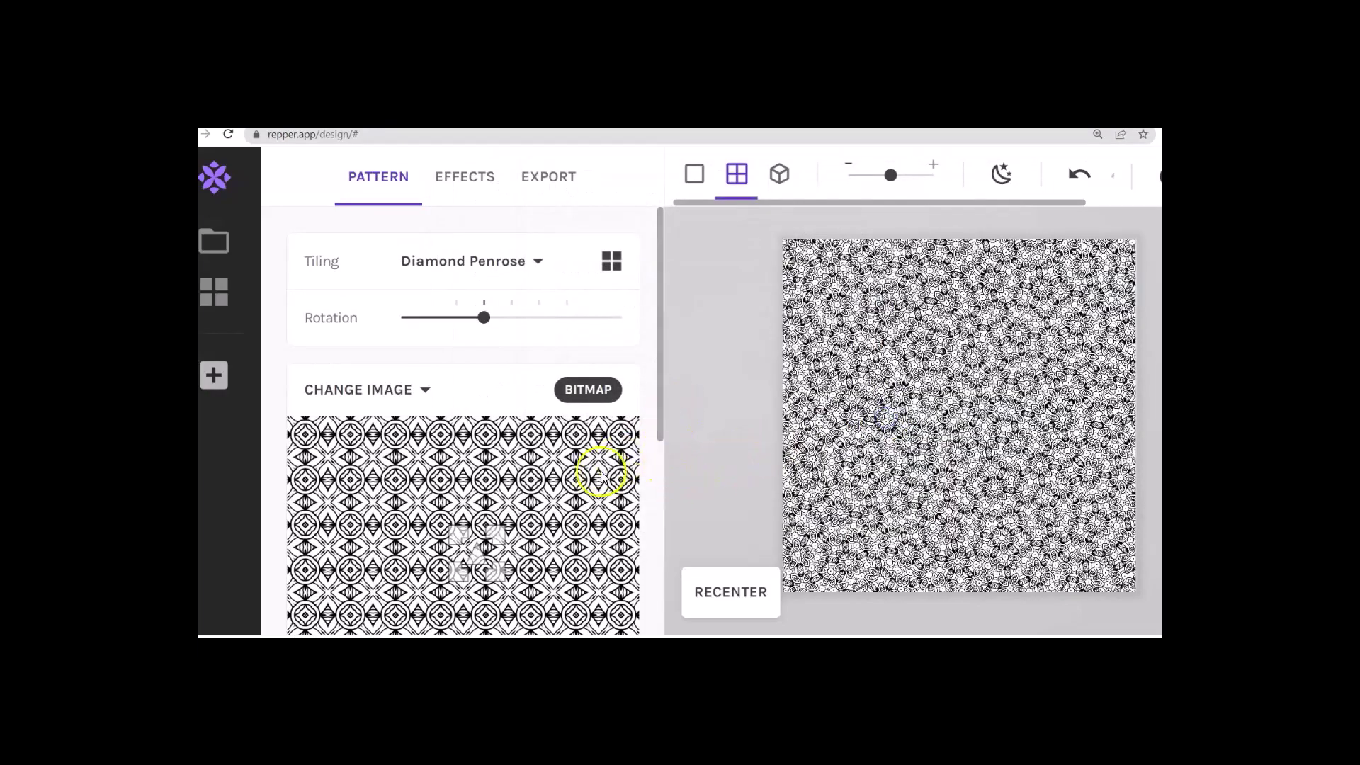
scroll(508, 531, down, 1)
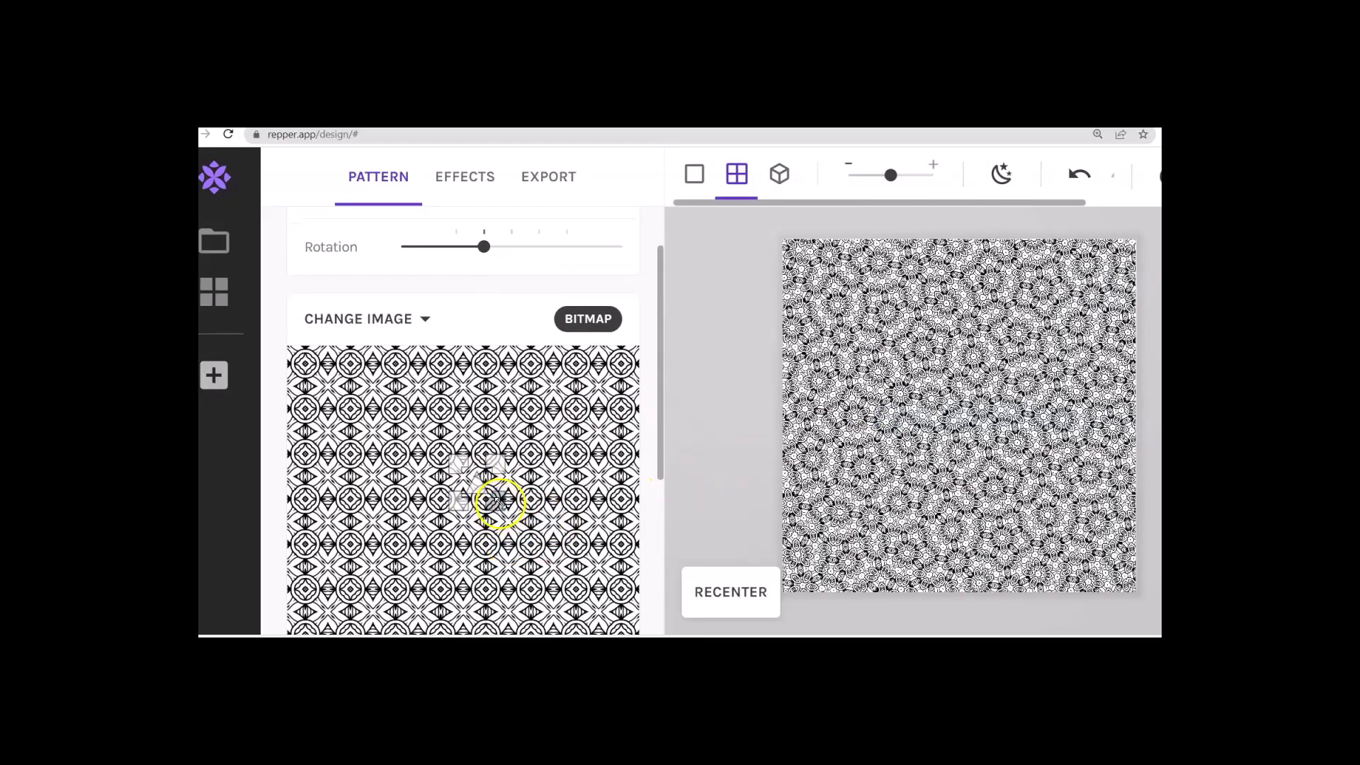
drag(467, 498, 510, 443)
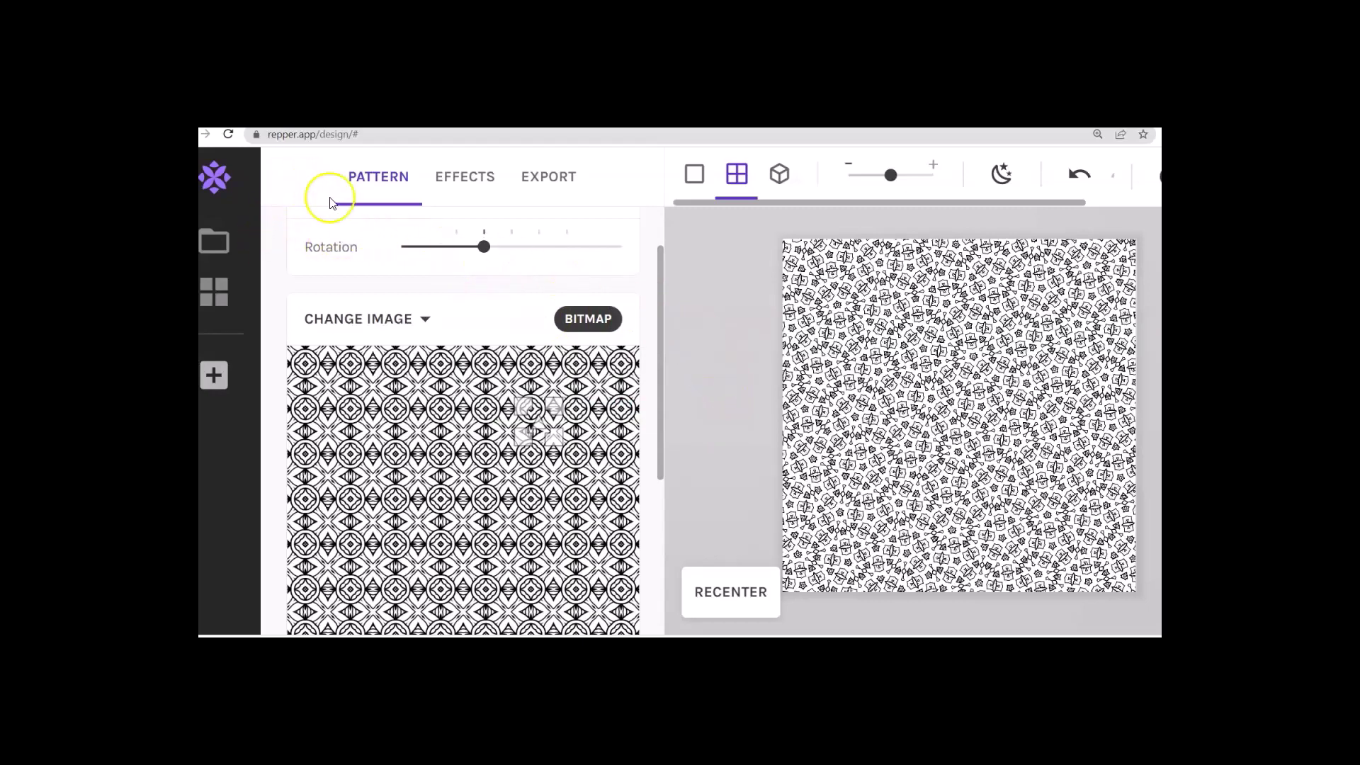
- Turn on the Metamorphosis effect for the Diamond Penrose pattern and go back to the pattern settings
click(476, 175)
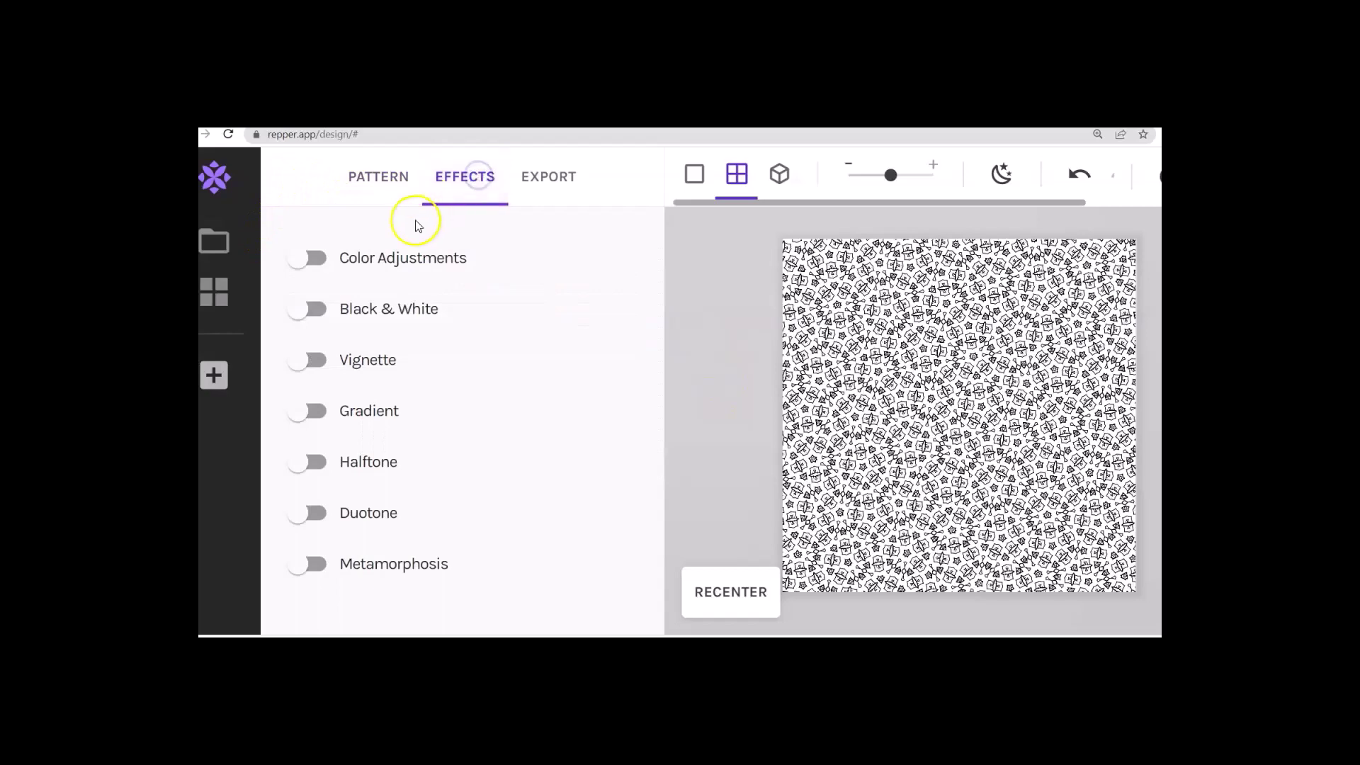
click(320, 565)
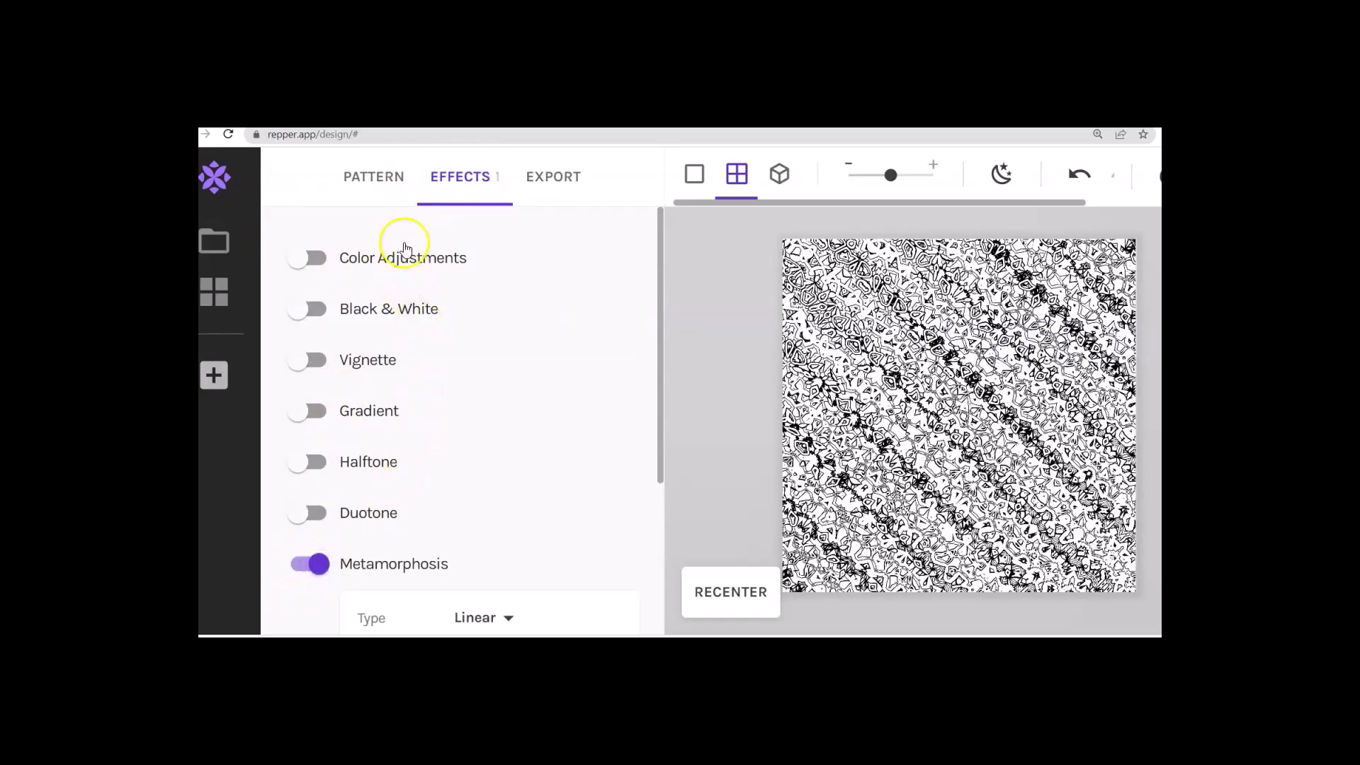
click(384, 181)
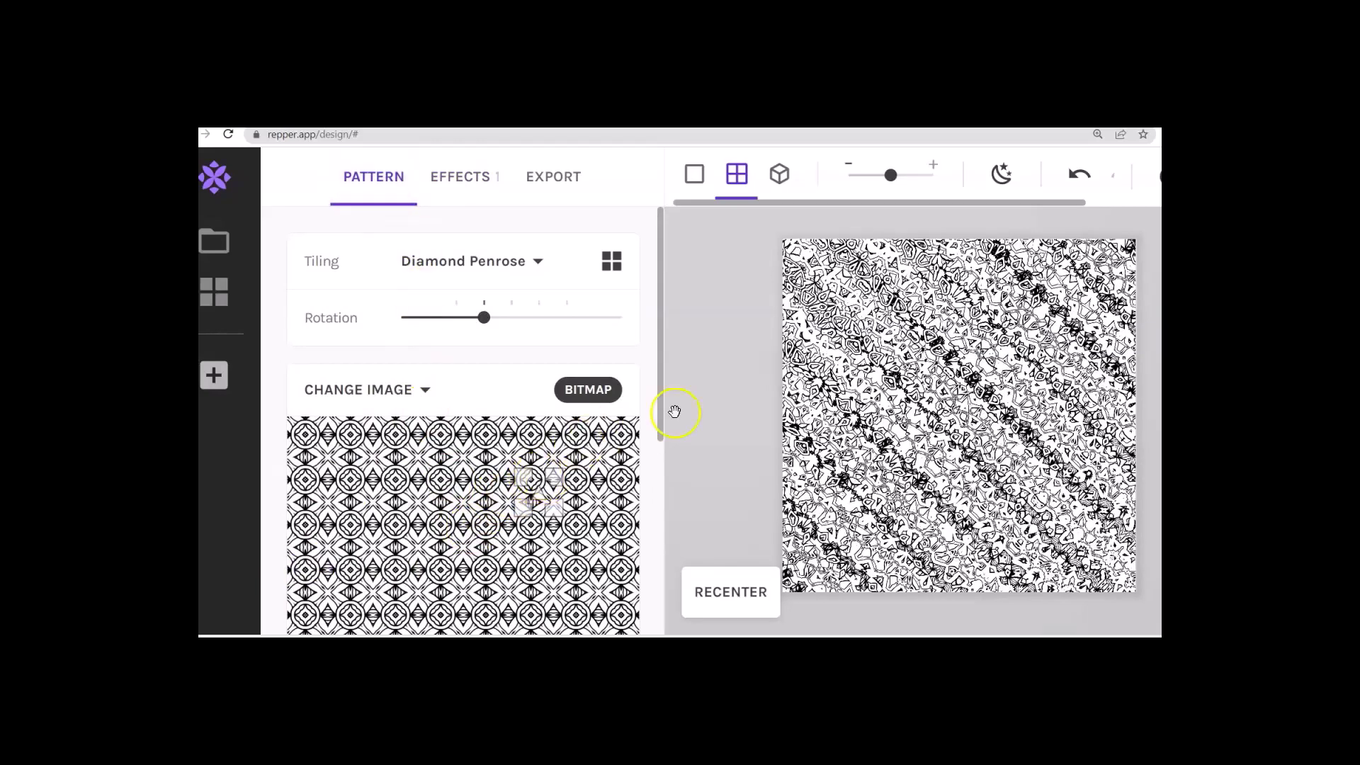
- Reduce the Linear Metamorphosis effect's horizontal amount to slightly below mid-range and its vertical amount to nearly the minimum
click(461, 177)
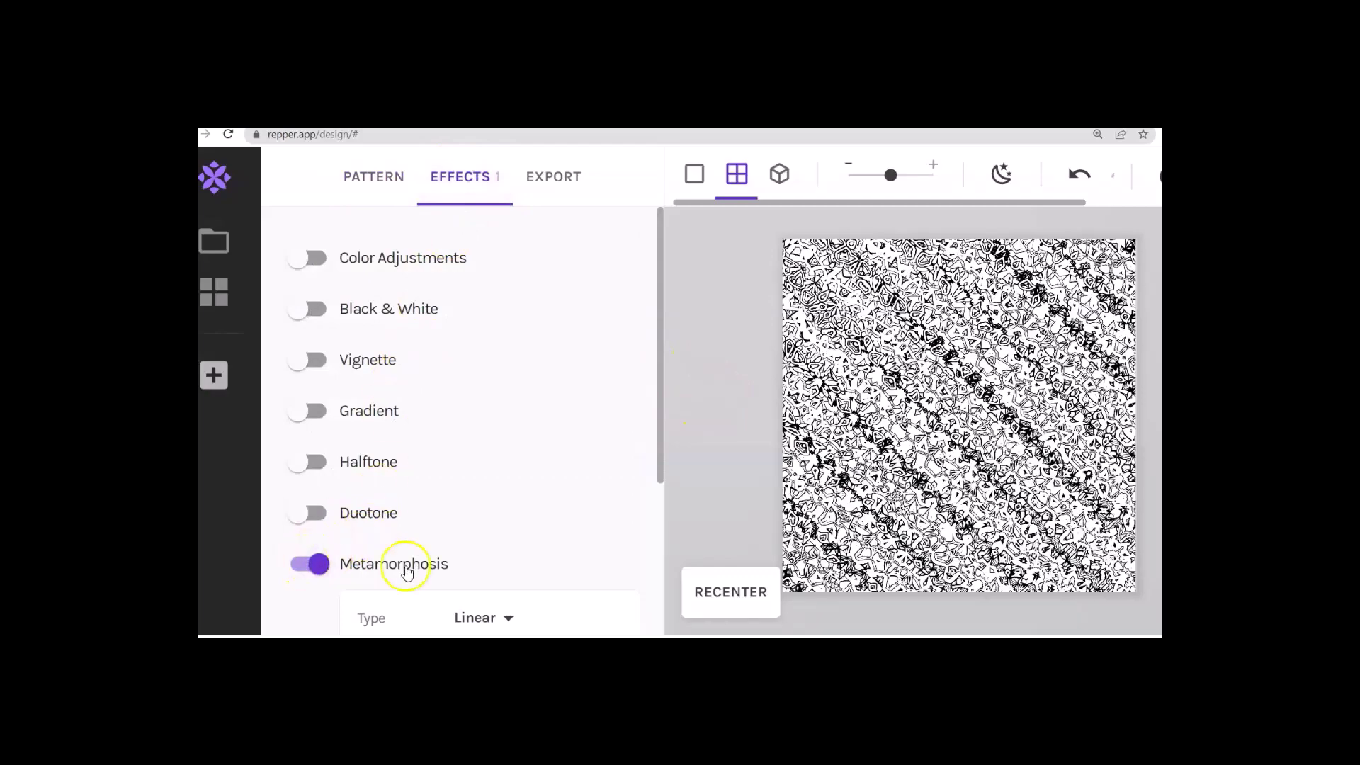
scroll(496, 549, down, 1)
scroll(519, 549, down, 2)
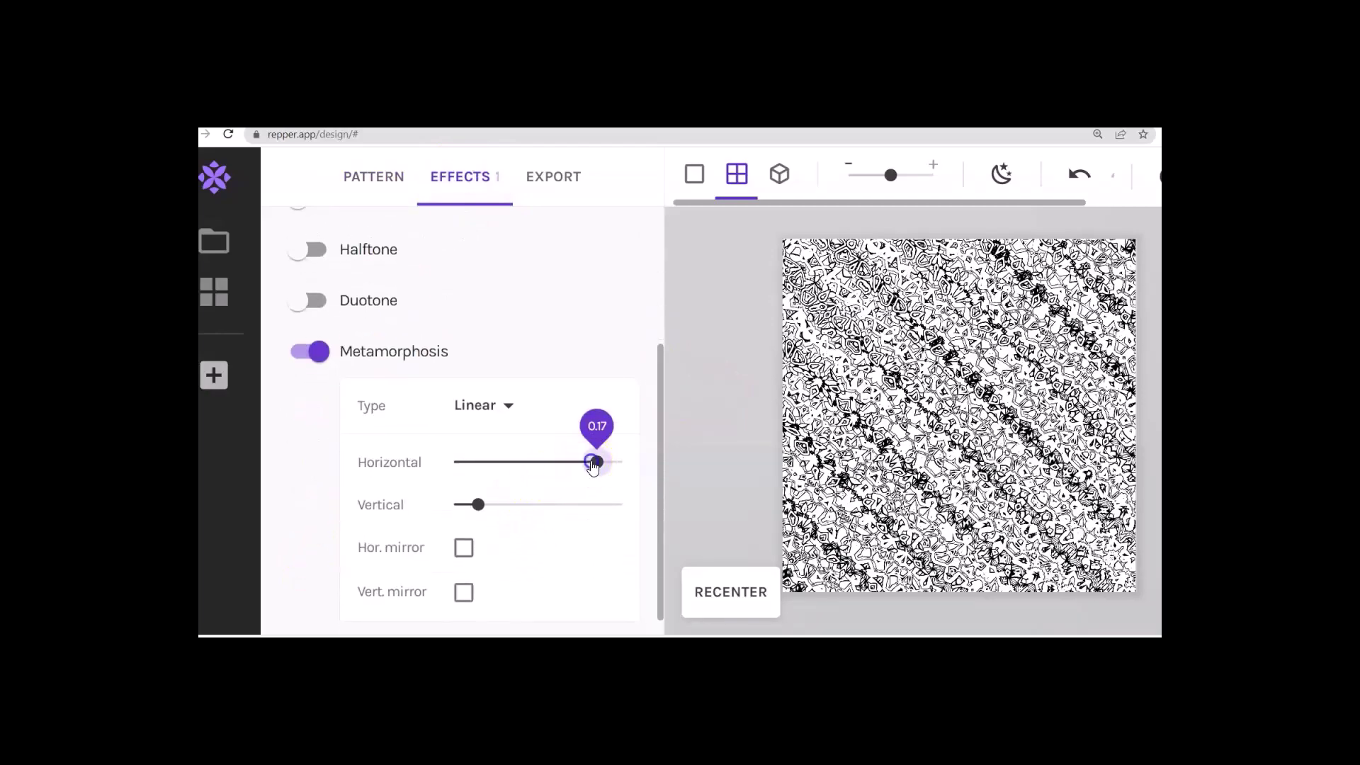
drag(595, 462, 532, 460)
mouse_move(478, 504)
mouse_down()
mouse_move(612, 502)
mouse_move(459, 503)
mouse_up()
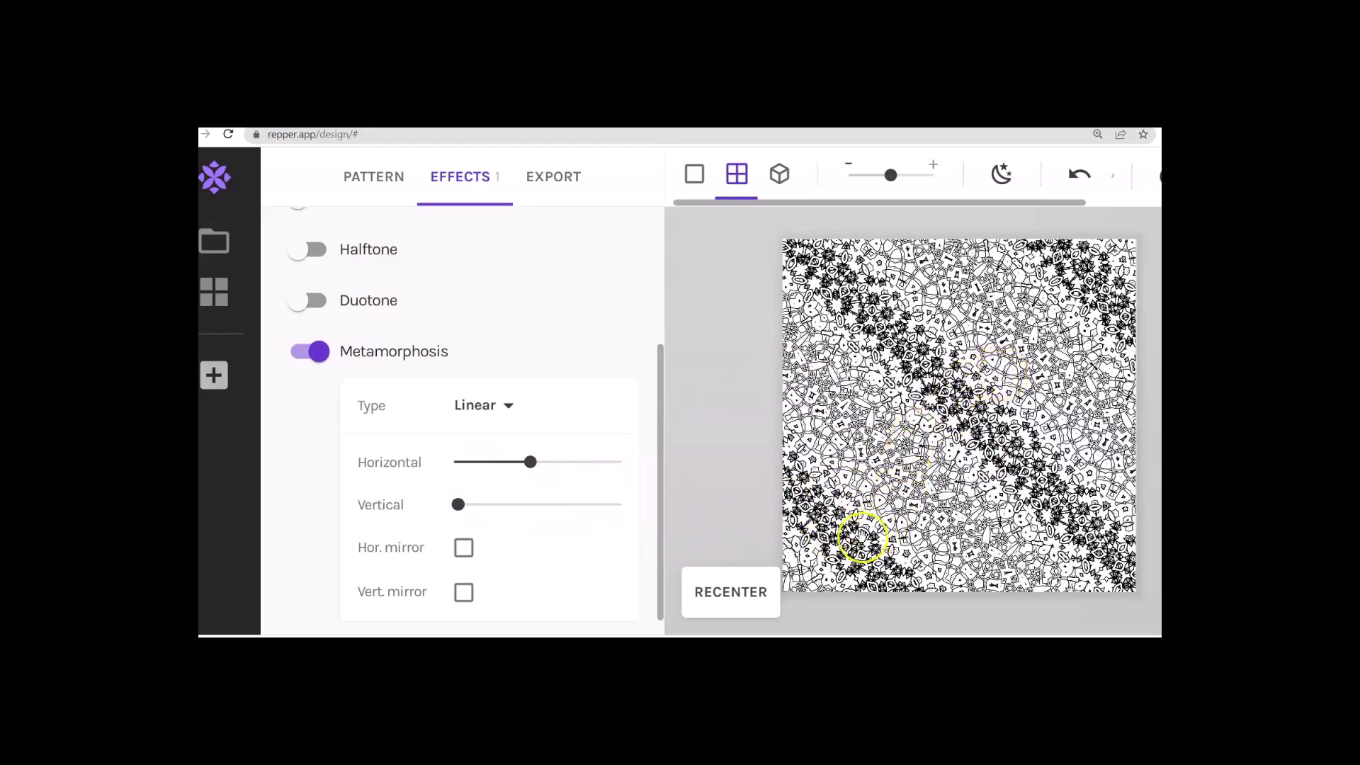
scroll(531, 227, up, 1)
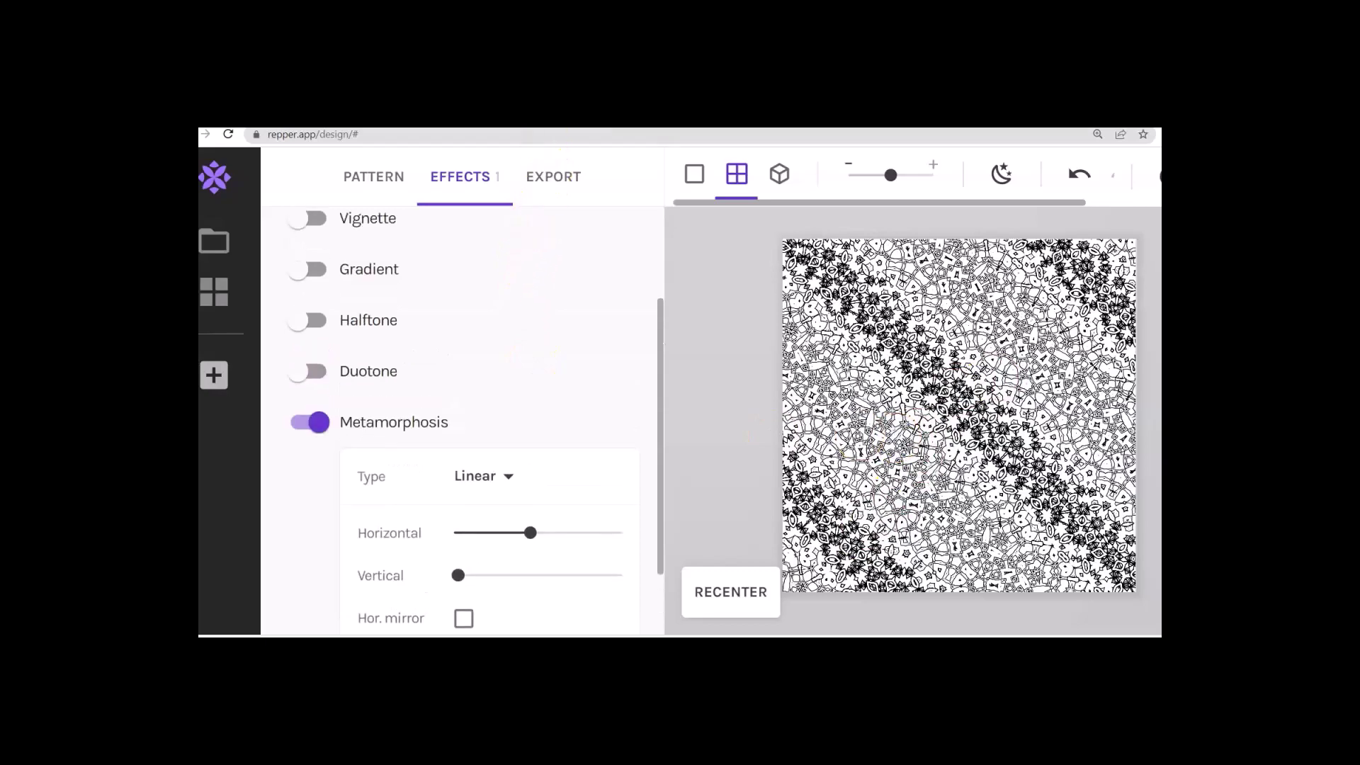